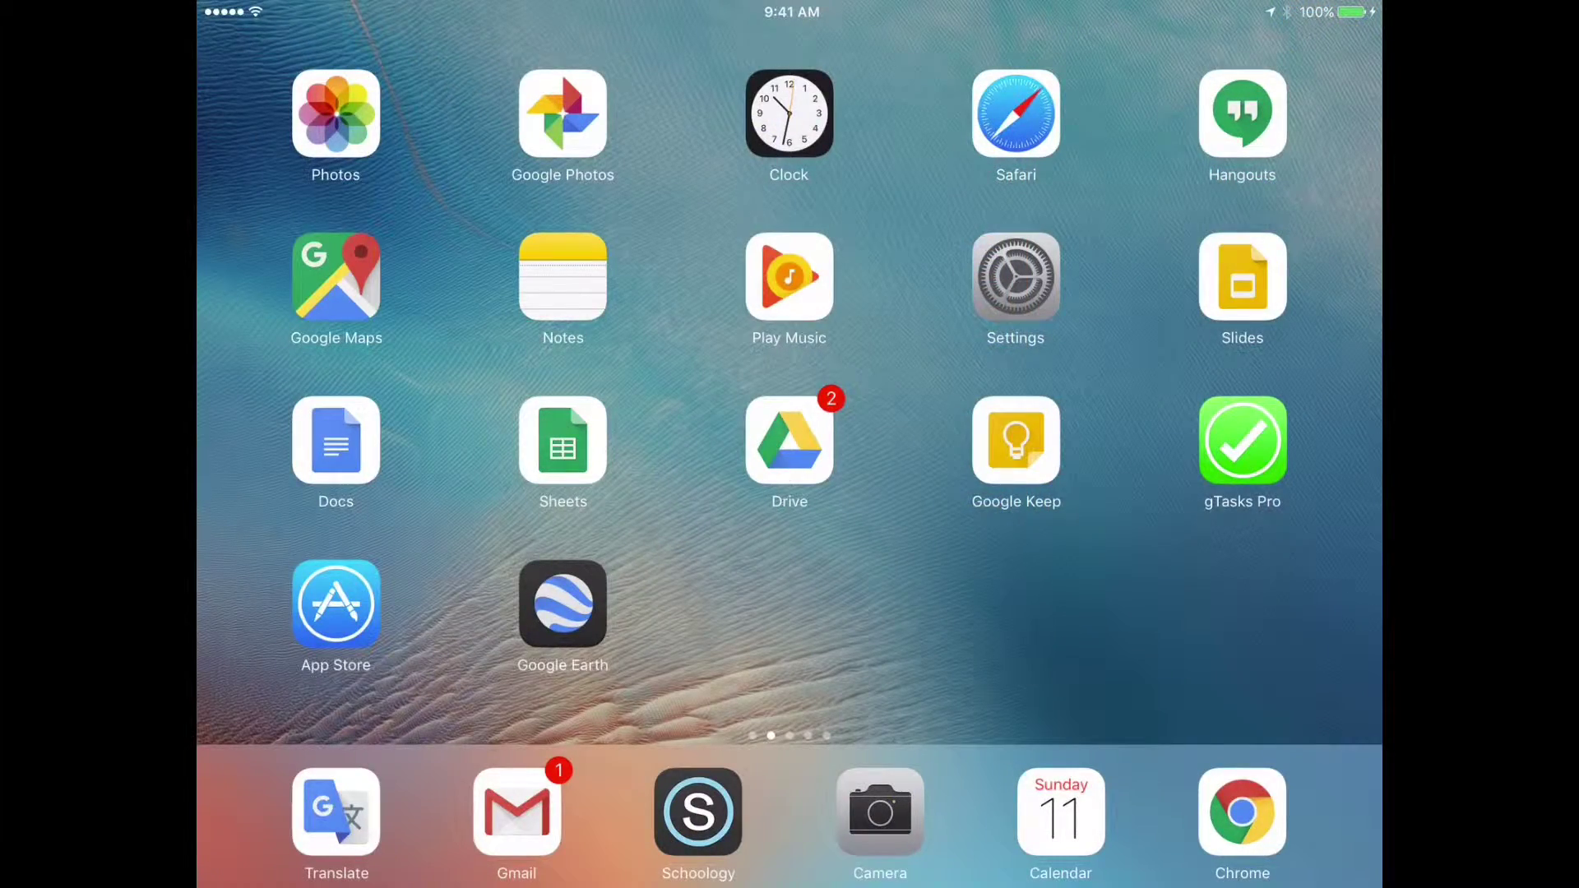
- From Google Drive, save Eliram 1.mov to the iPad using Send a copy > Save Video
left_click(789, 441)
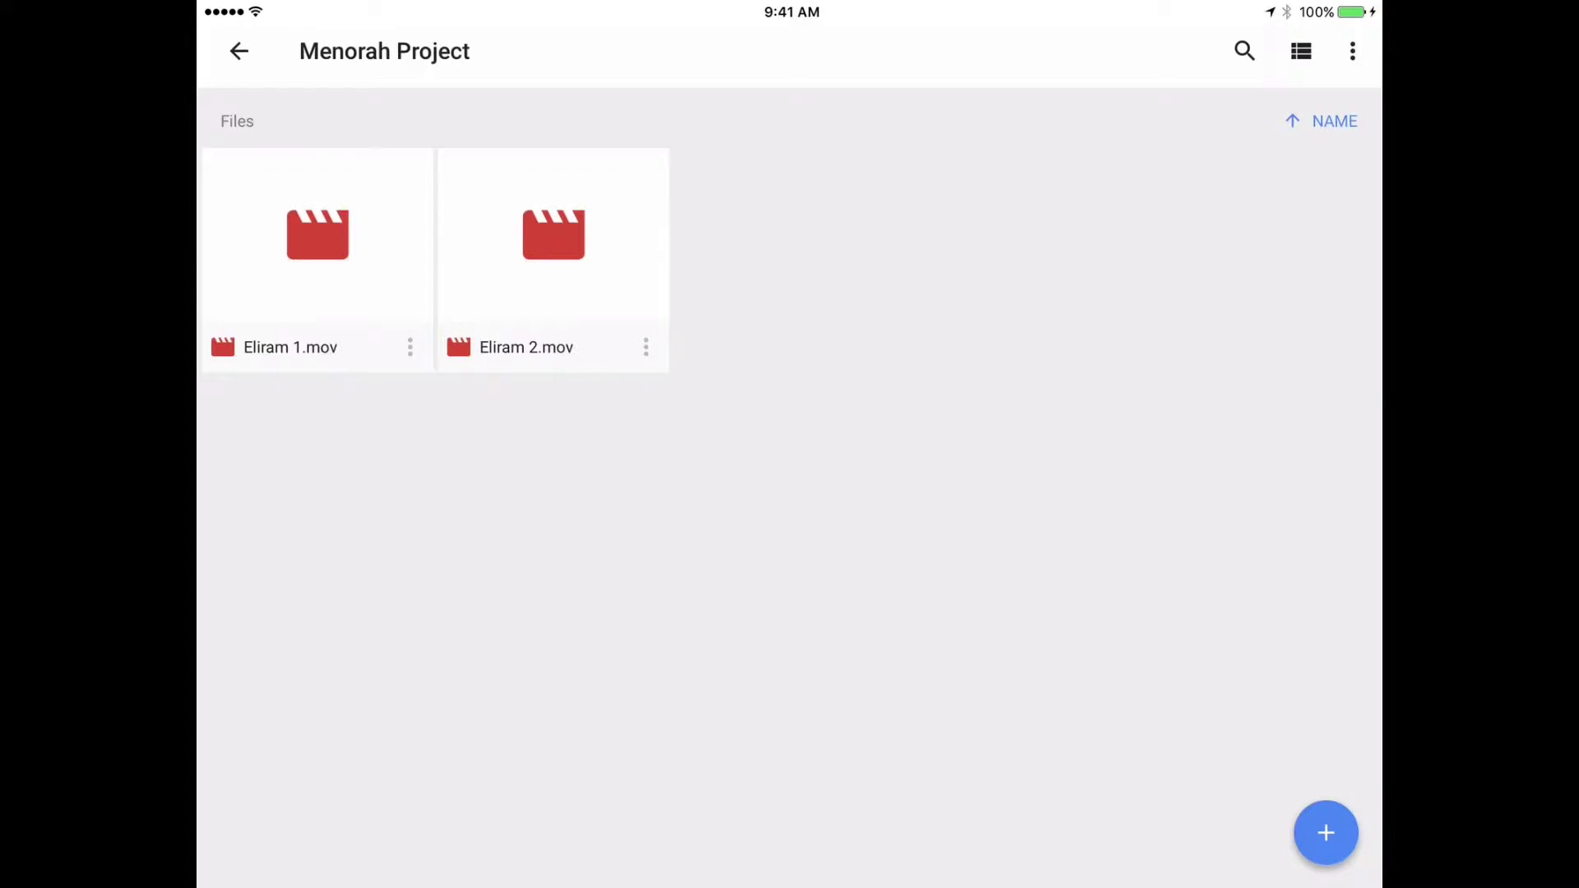
left_click(411, 347)
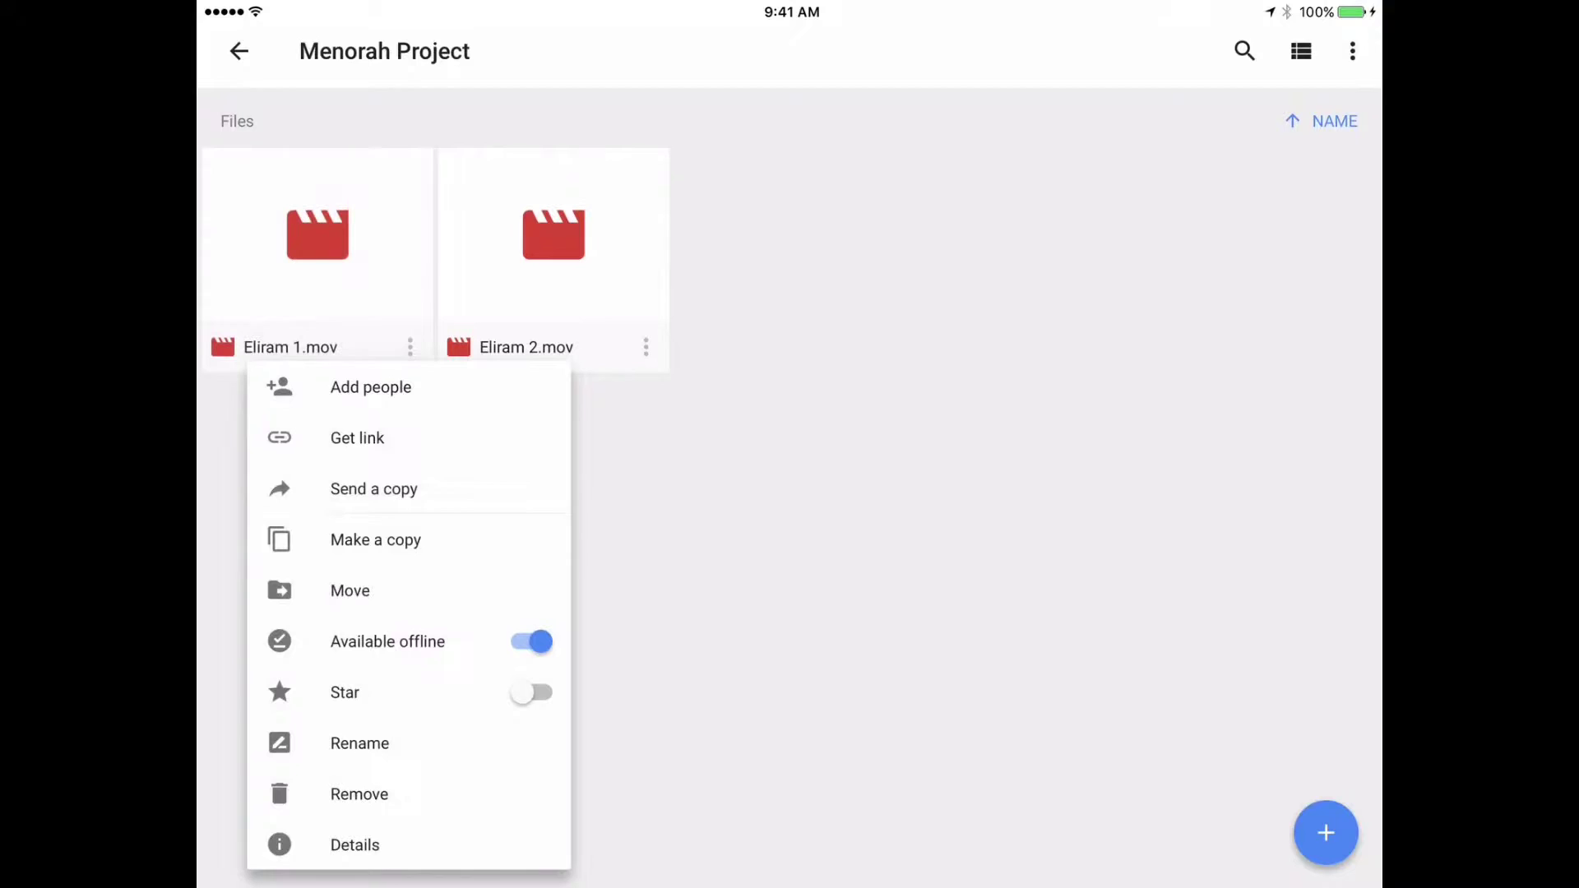
left_click(374, 489)
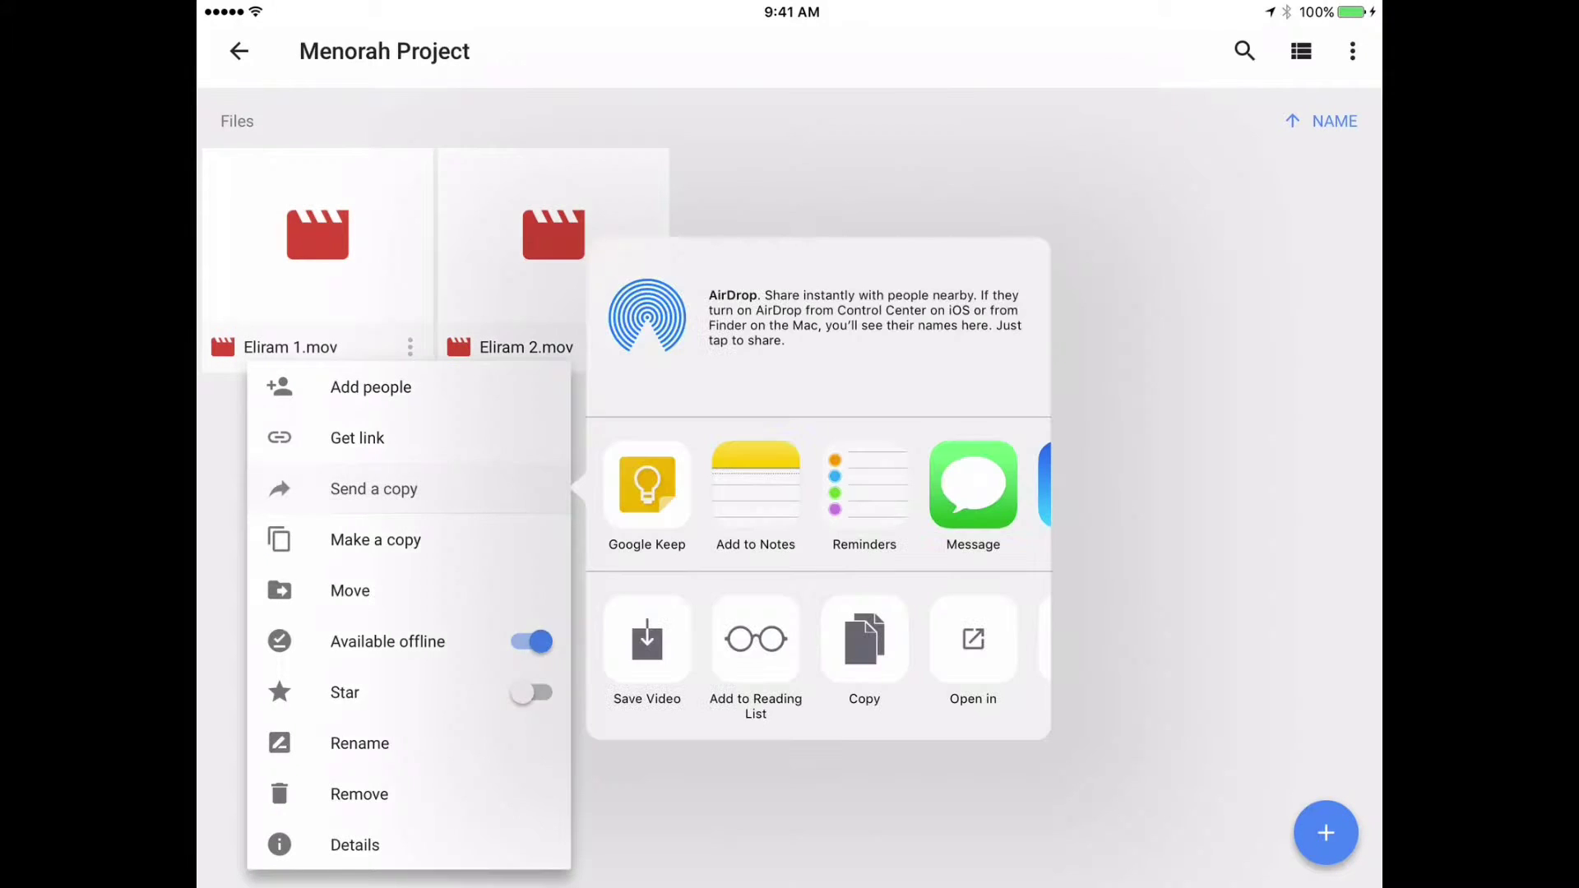
left_click(647, 639)
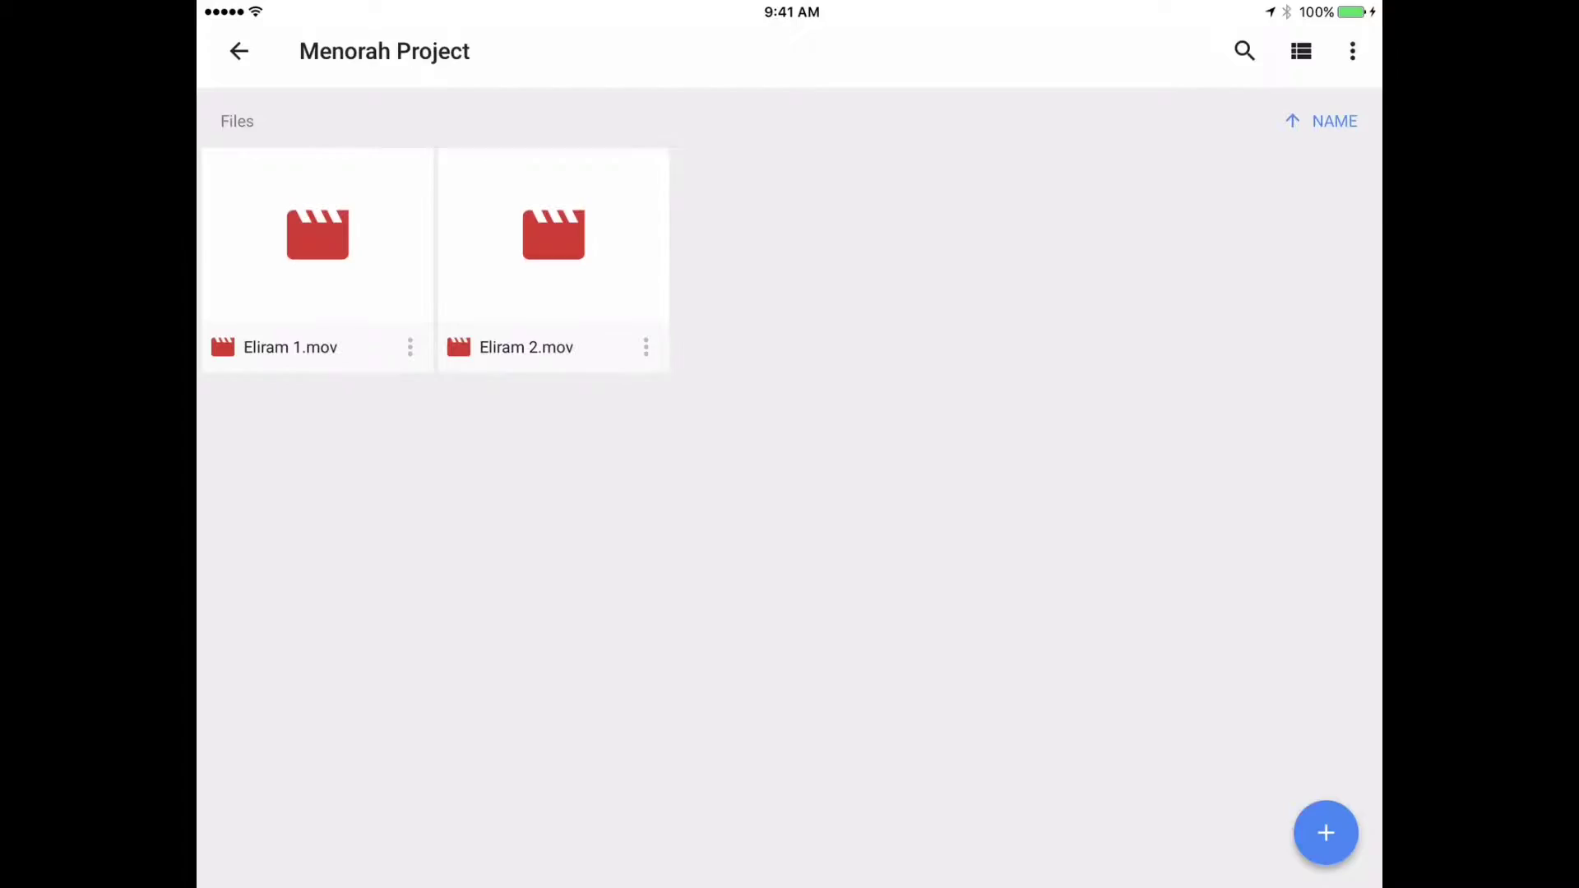
- Leave Google Drive and bring up the home-screen page that holds iMovie
key("super+h")
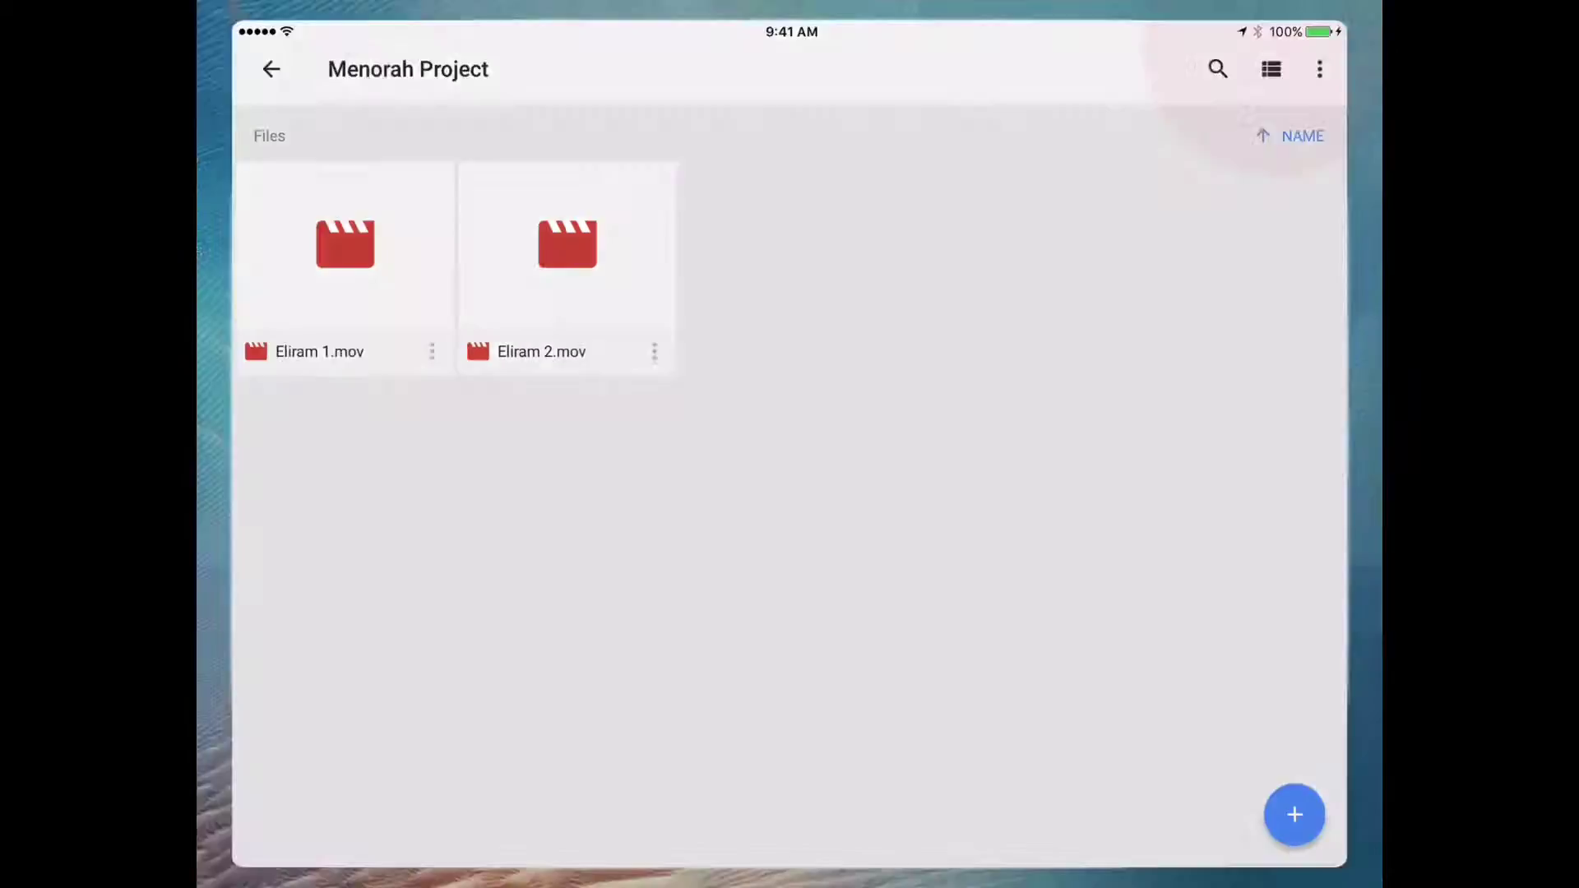
left_click_drag(1111, 555, 370, 556)
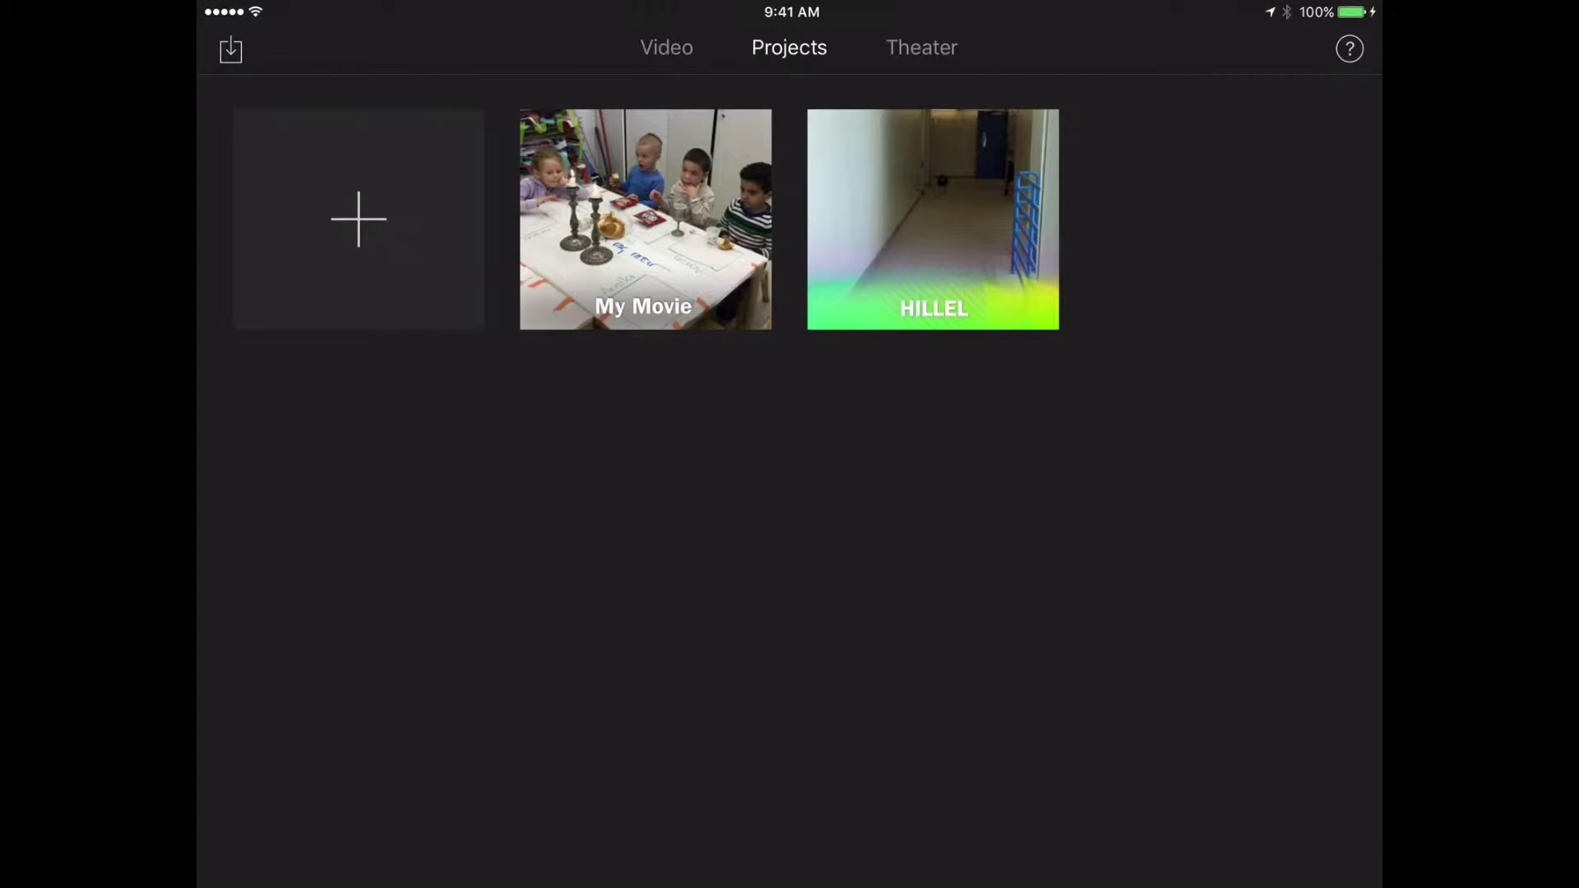
- Start a new Movie project using only the first 1:07 Minecraft video from Today's Moments
left_click(358, 219)
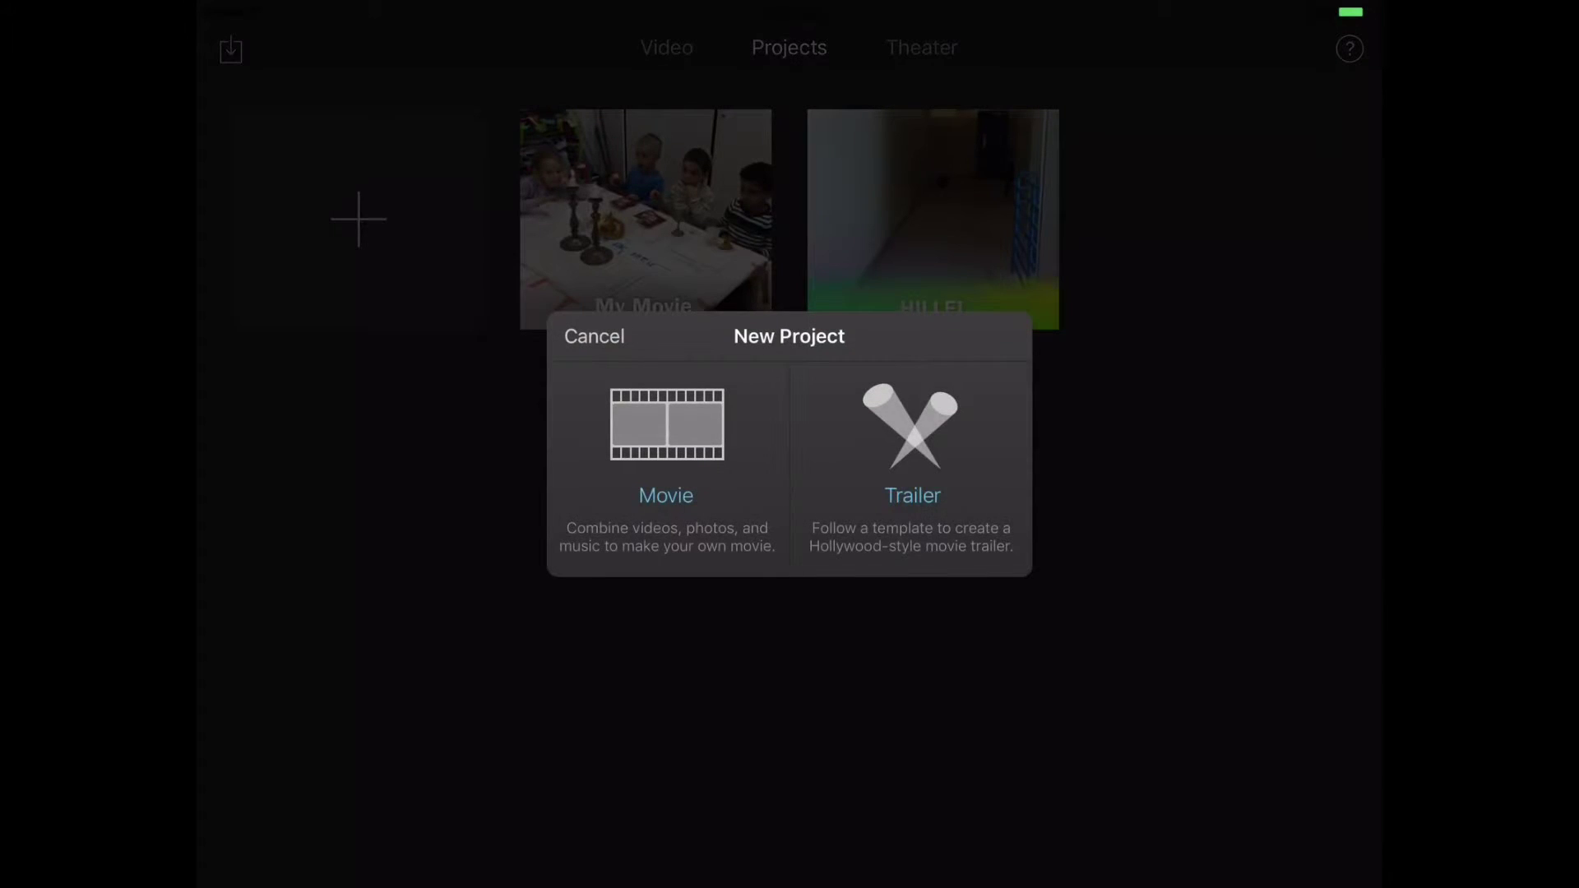
left_click(667, 462)
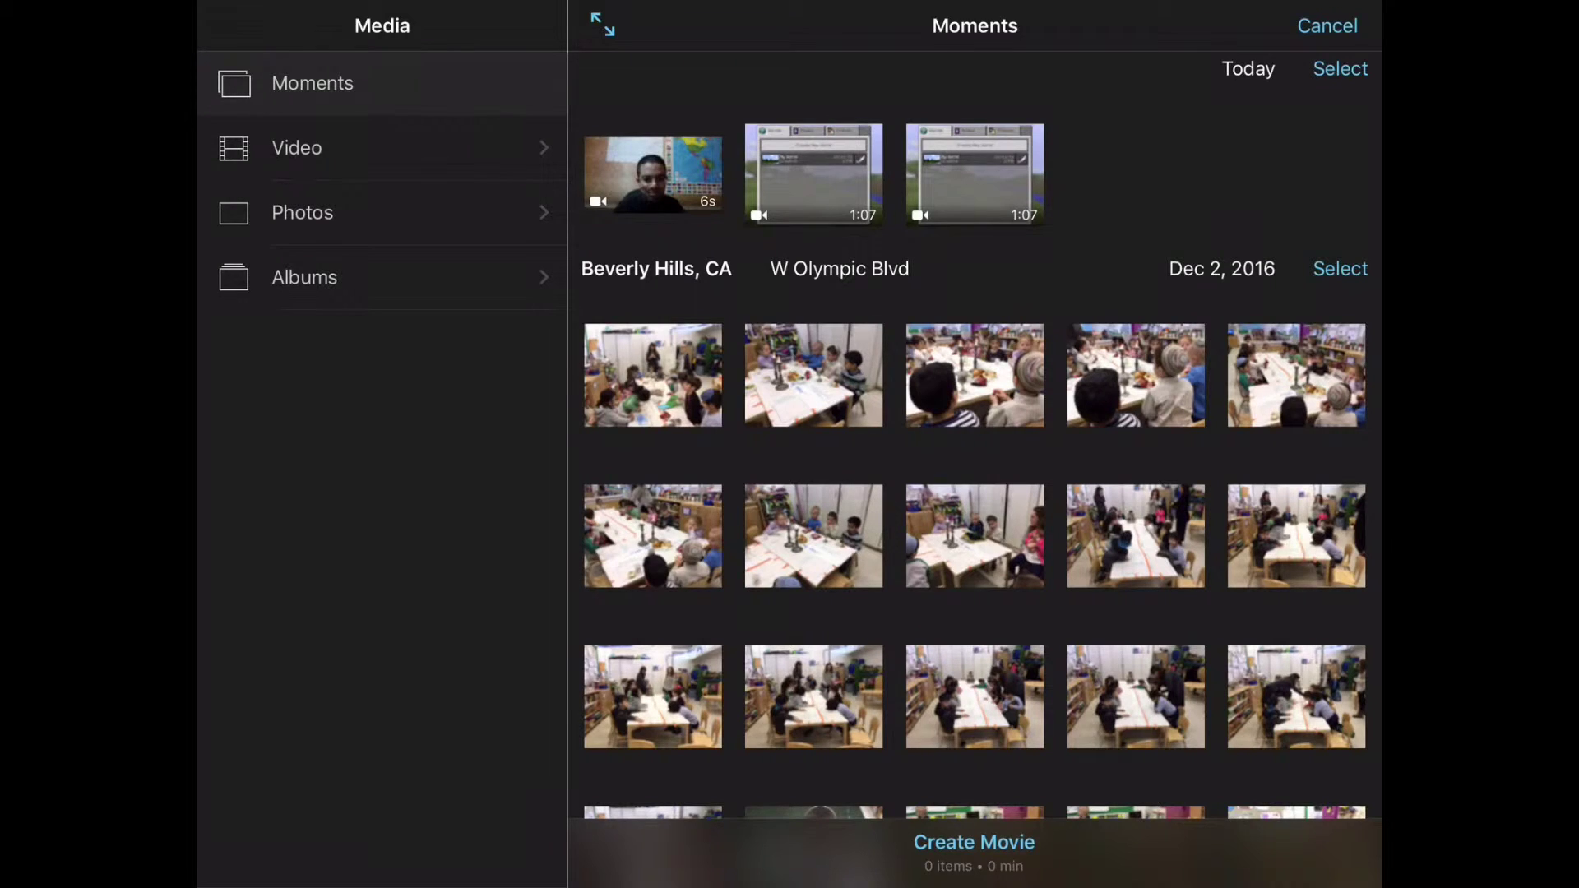
left_click(814, 173)
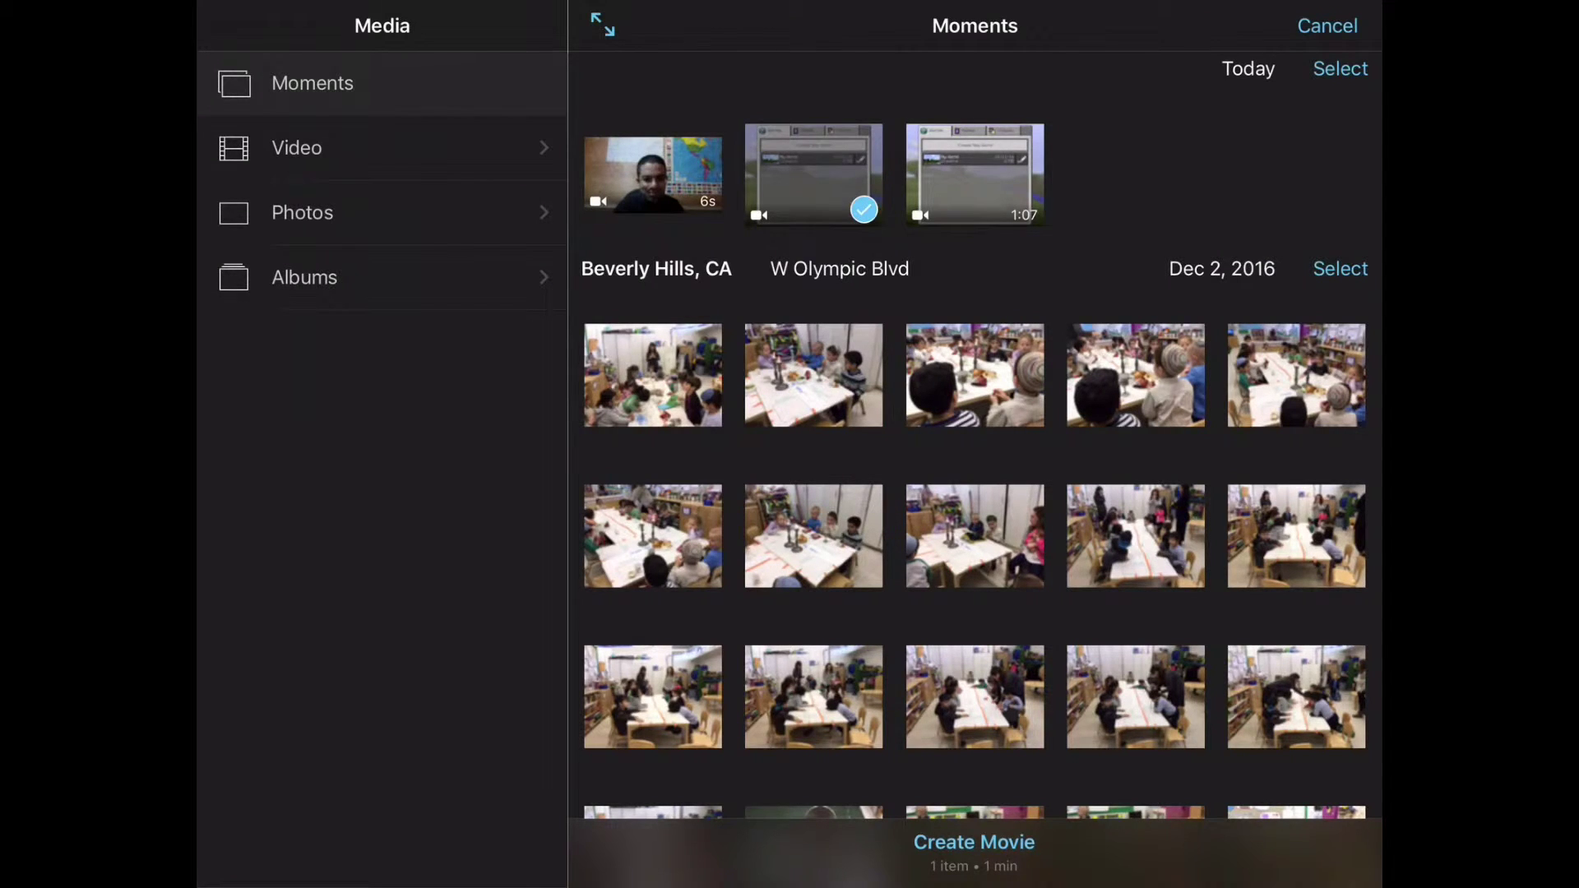
left_click(1340, 68)
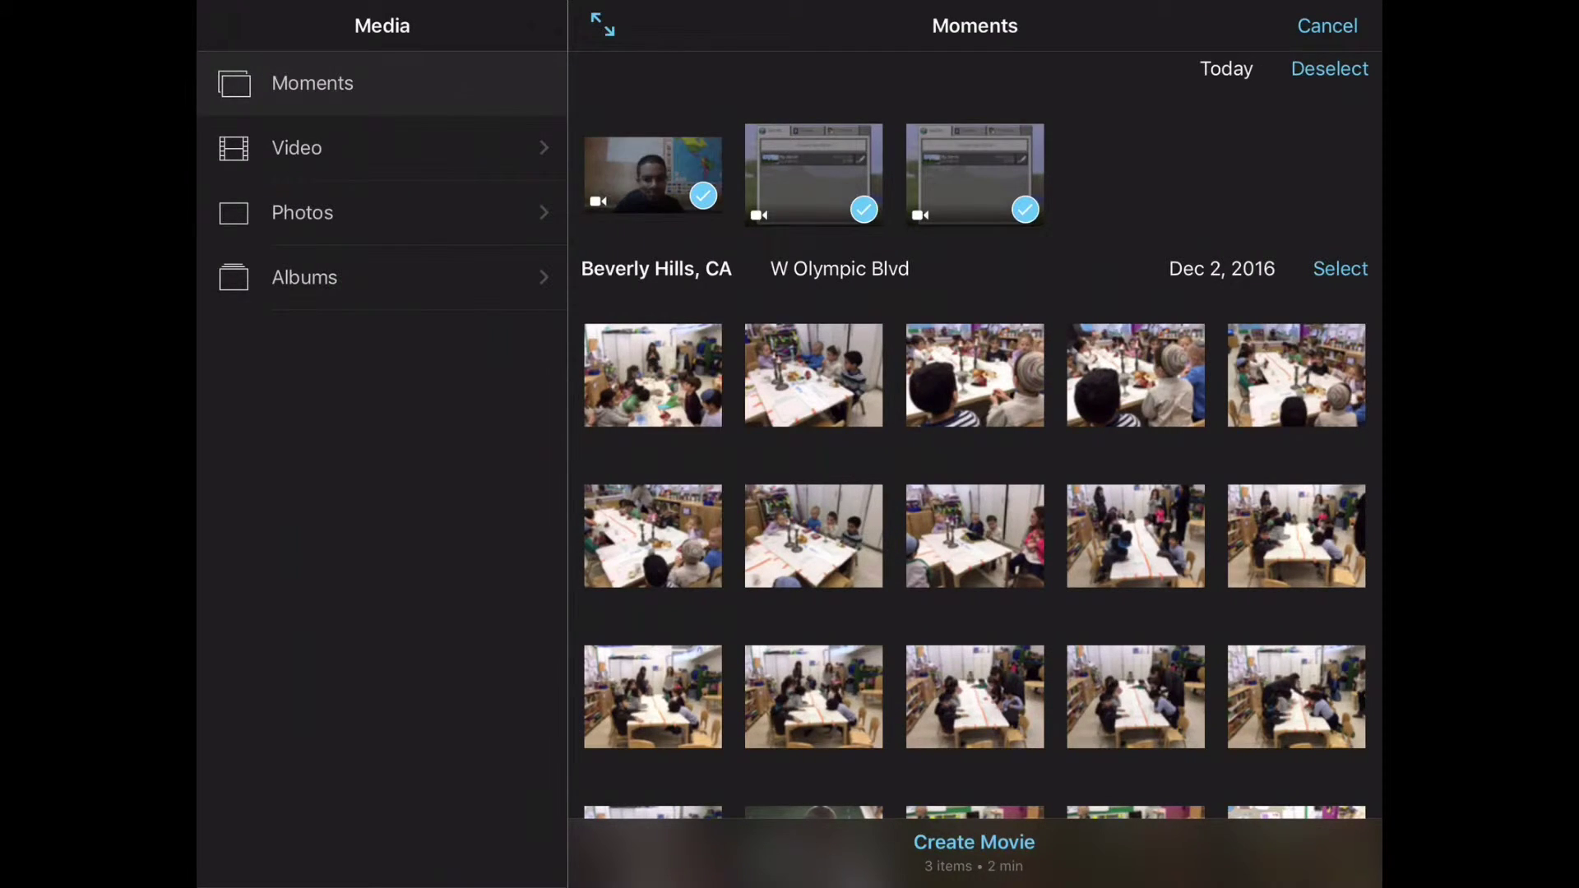
left_click(1330, 68)
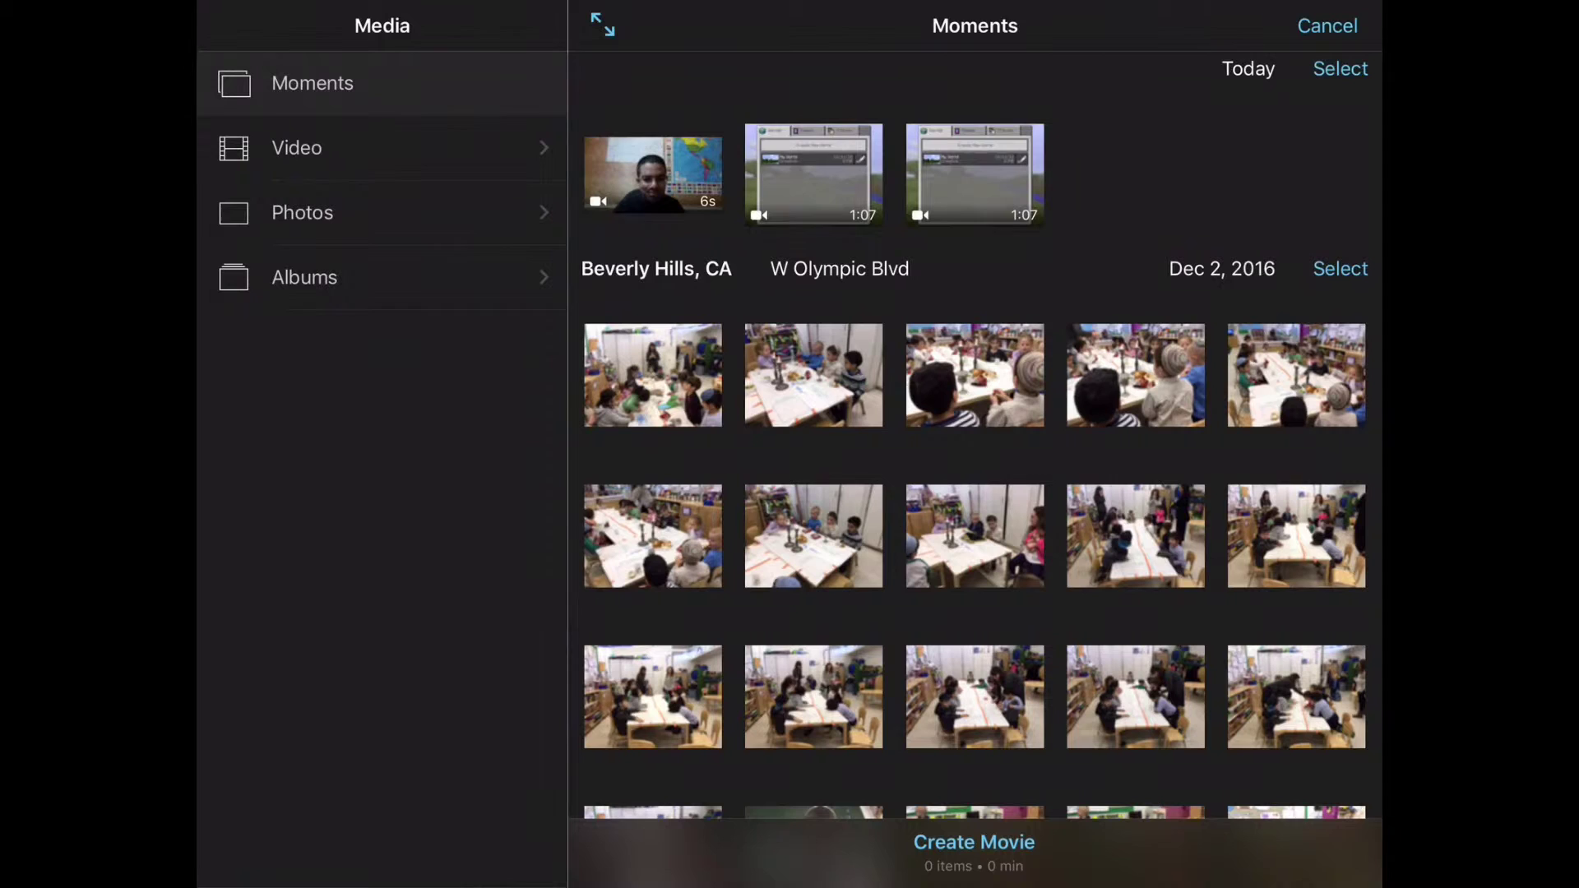
left_click(815, 172)
left_click(974, 843)
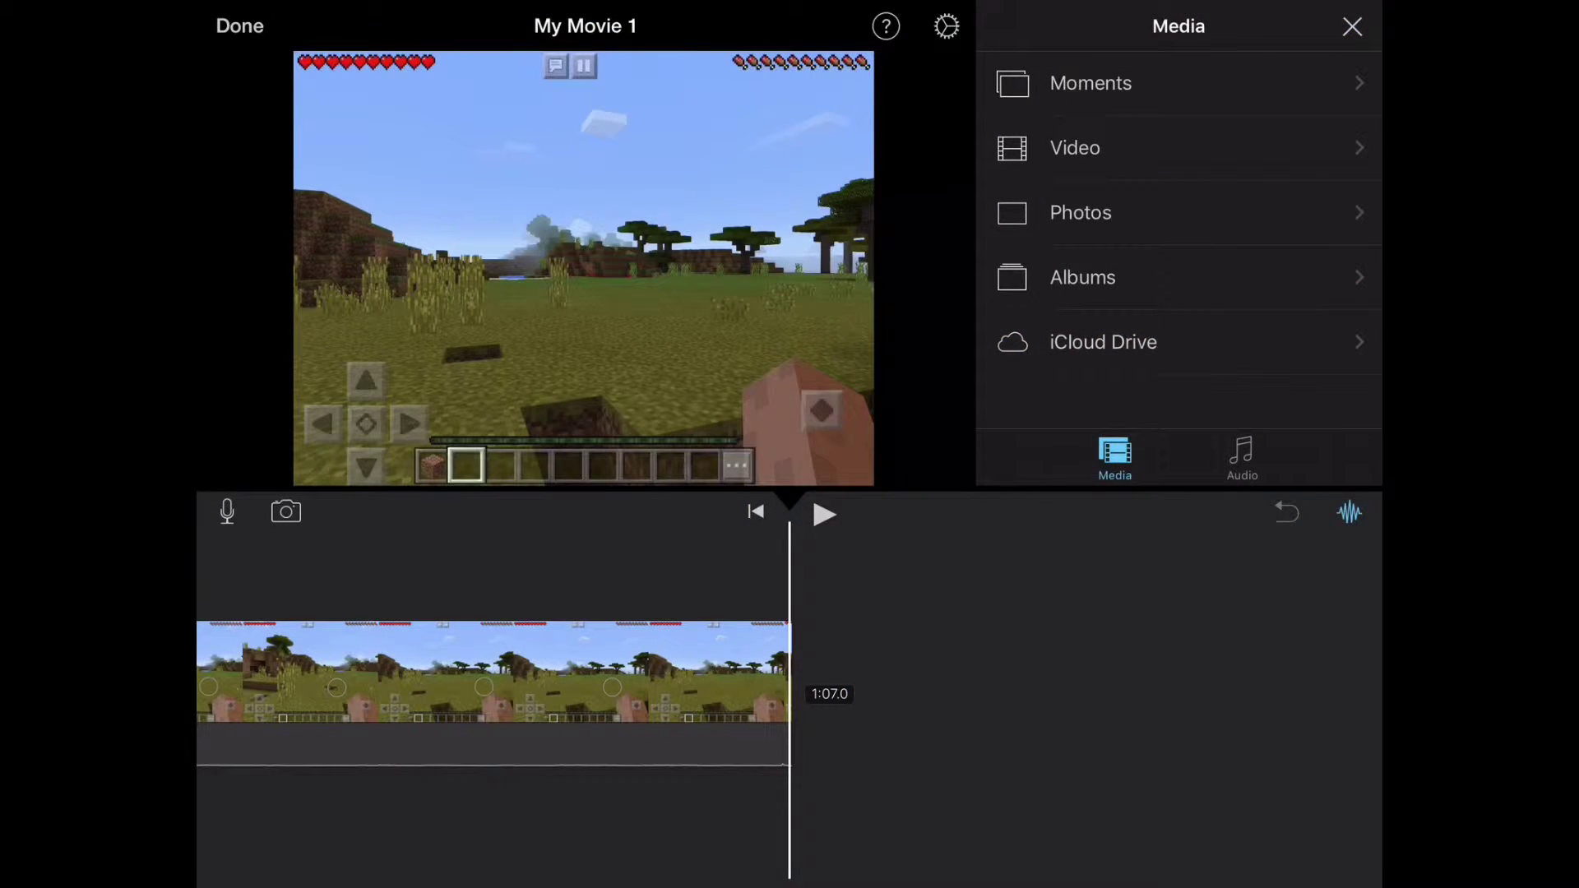
- Skim forward through the Minecraft gameplay clip in the timeline
left_click_drag(1111, 673, 519, 673)
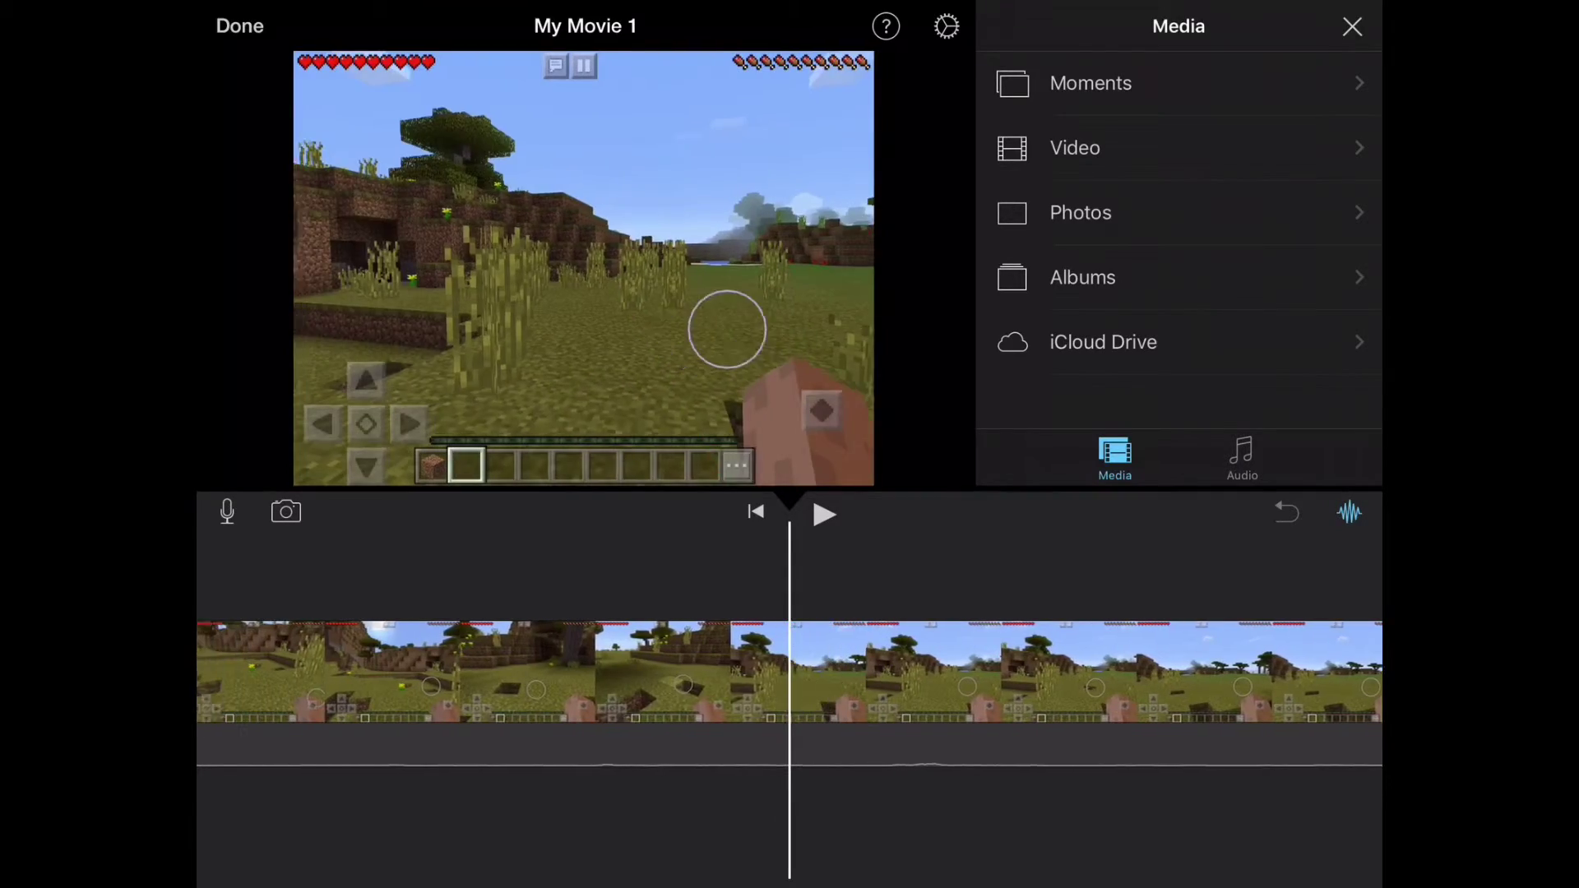
left_click_drag(1110, 673, 519, 673)
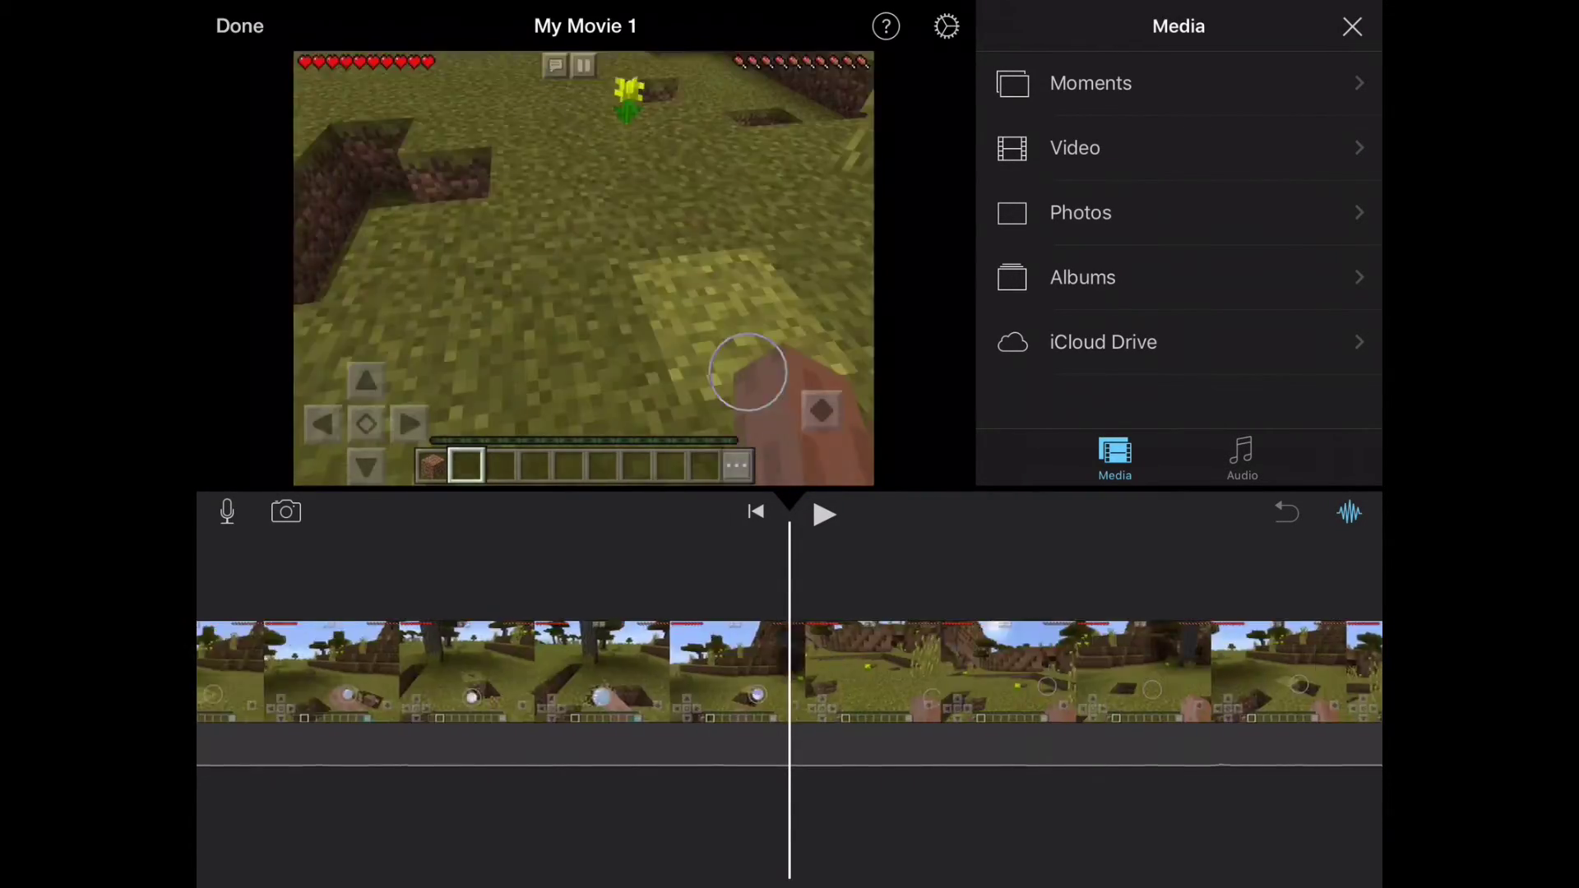
left_click_drag(1111, 672, 519, 673)
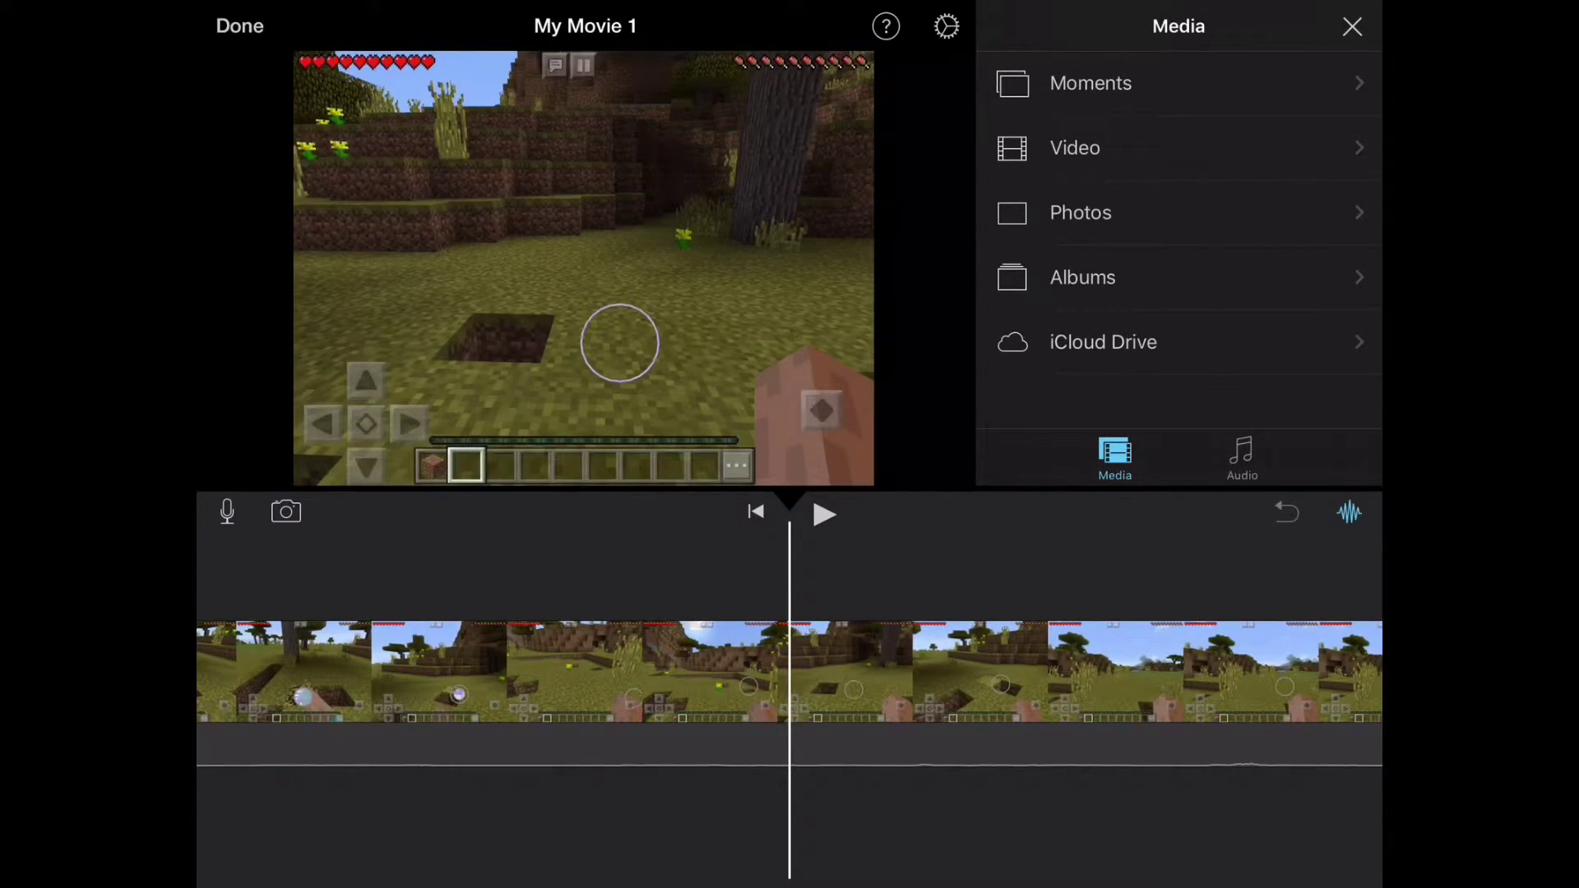
left_click_drag(1110, 672, 519, 672)
- Add the 6-second webcam clip from Moments as a picture-in-picture overlay
left_click(1179, 83)
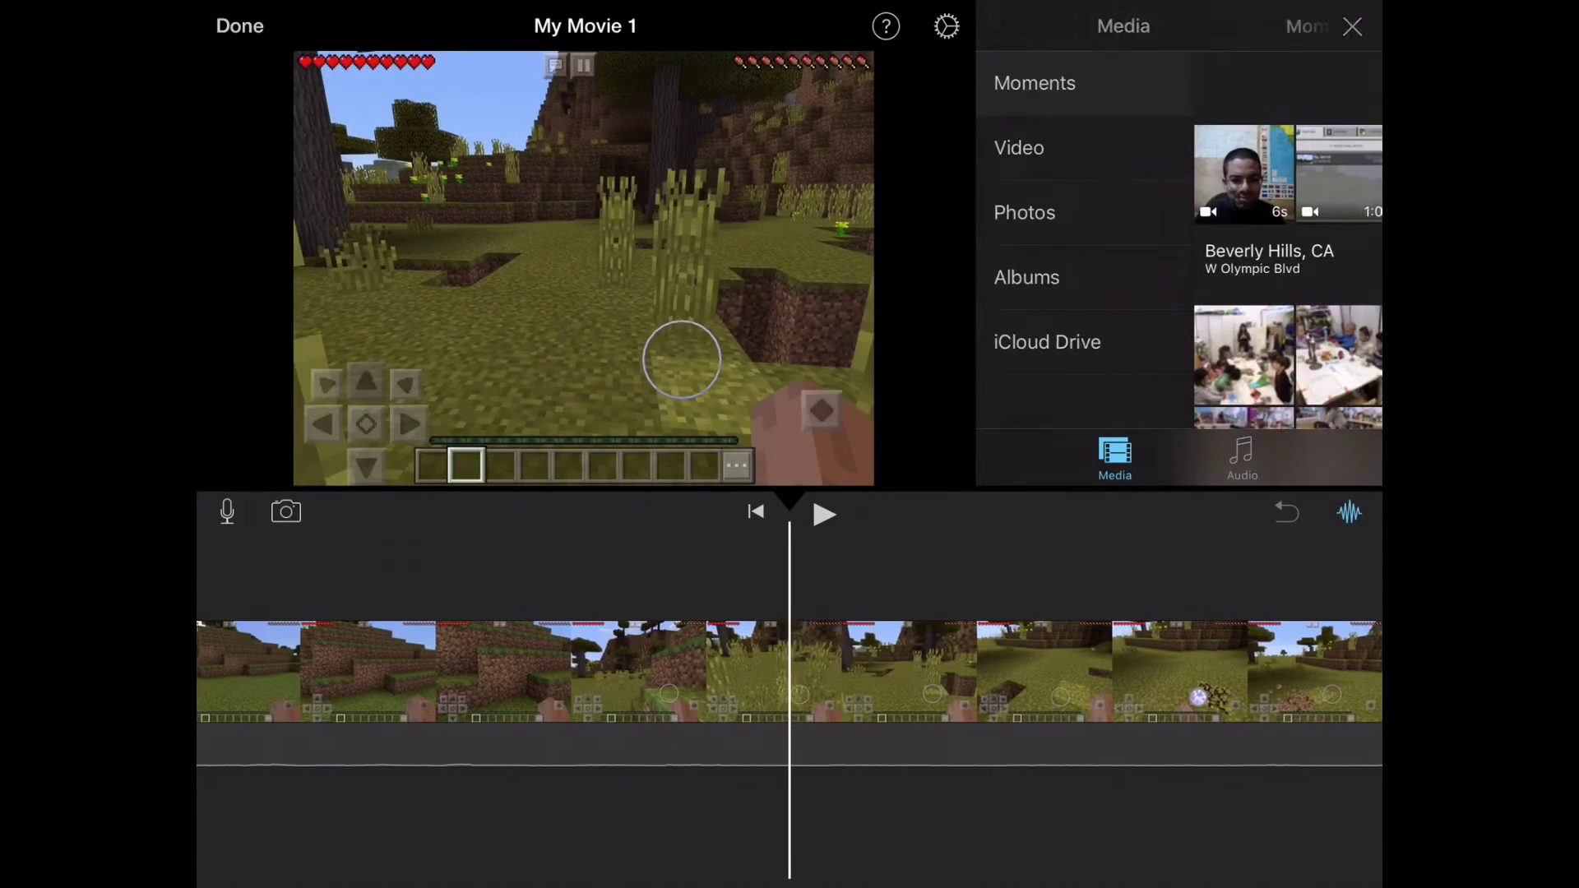
left_click(1025, 174)
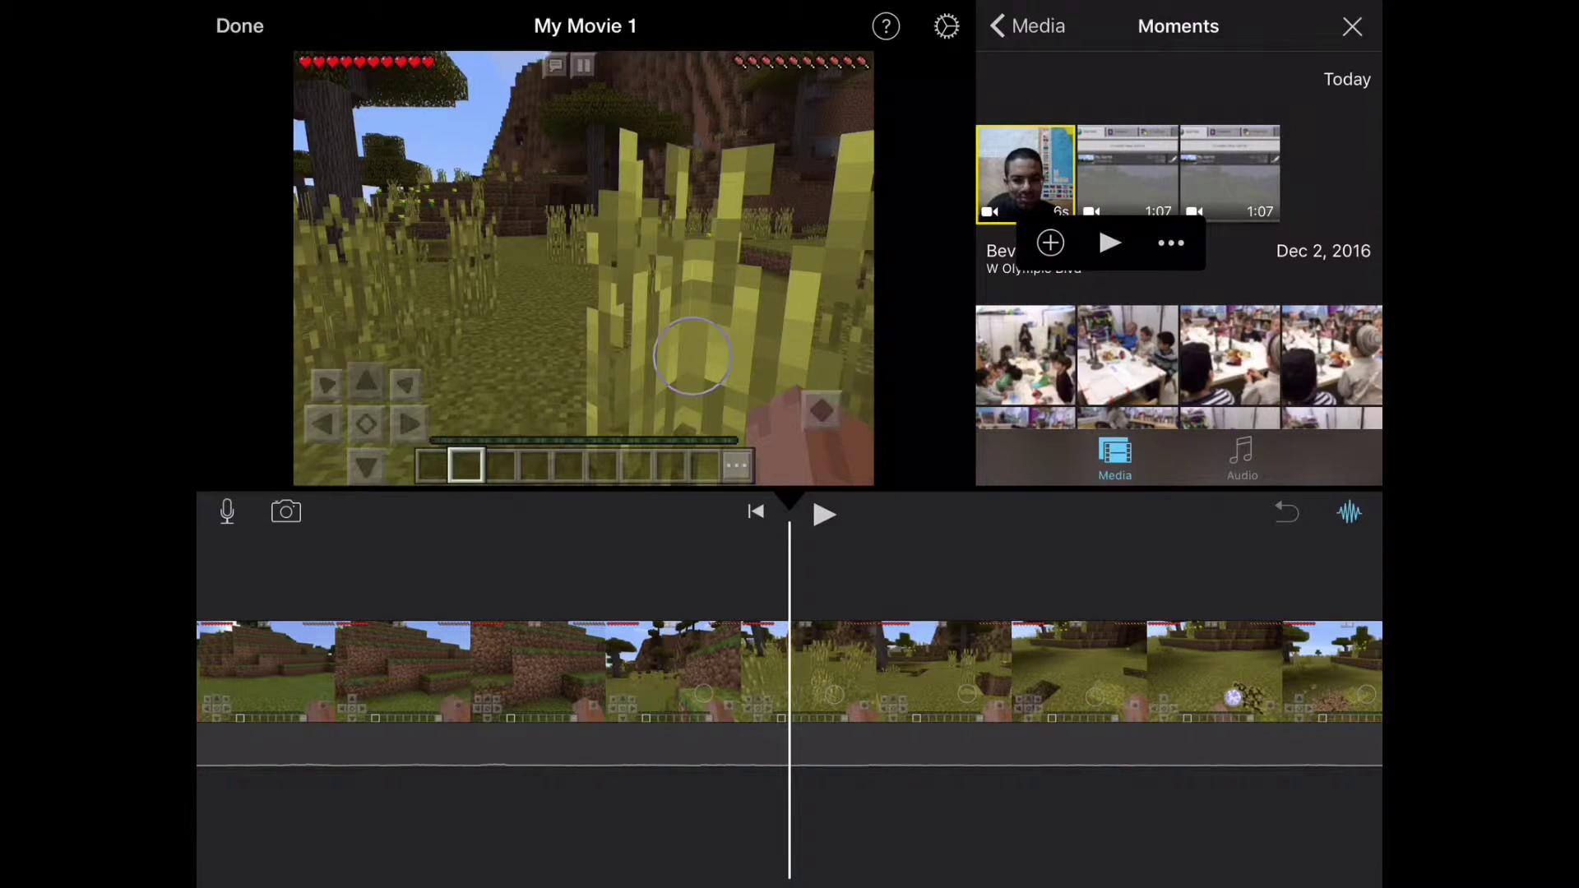
left_click(1170, 245)
left_click(1230, 245)
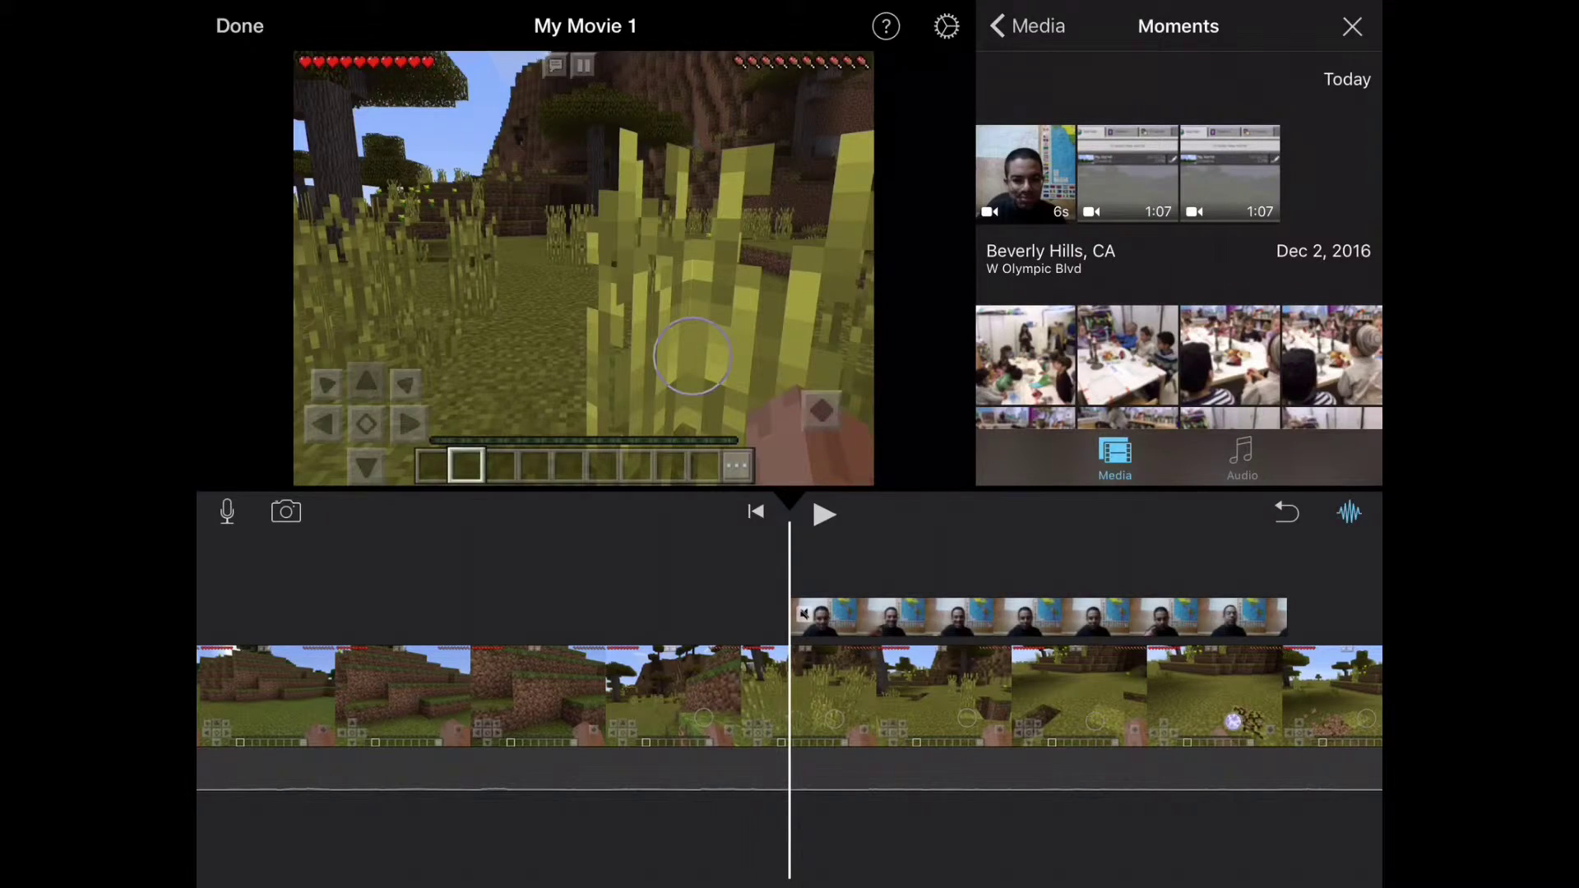
- Play the movie back to preview the webcam overlay
left_click_drag(988, 692, 1025, 692)
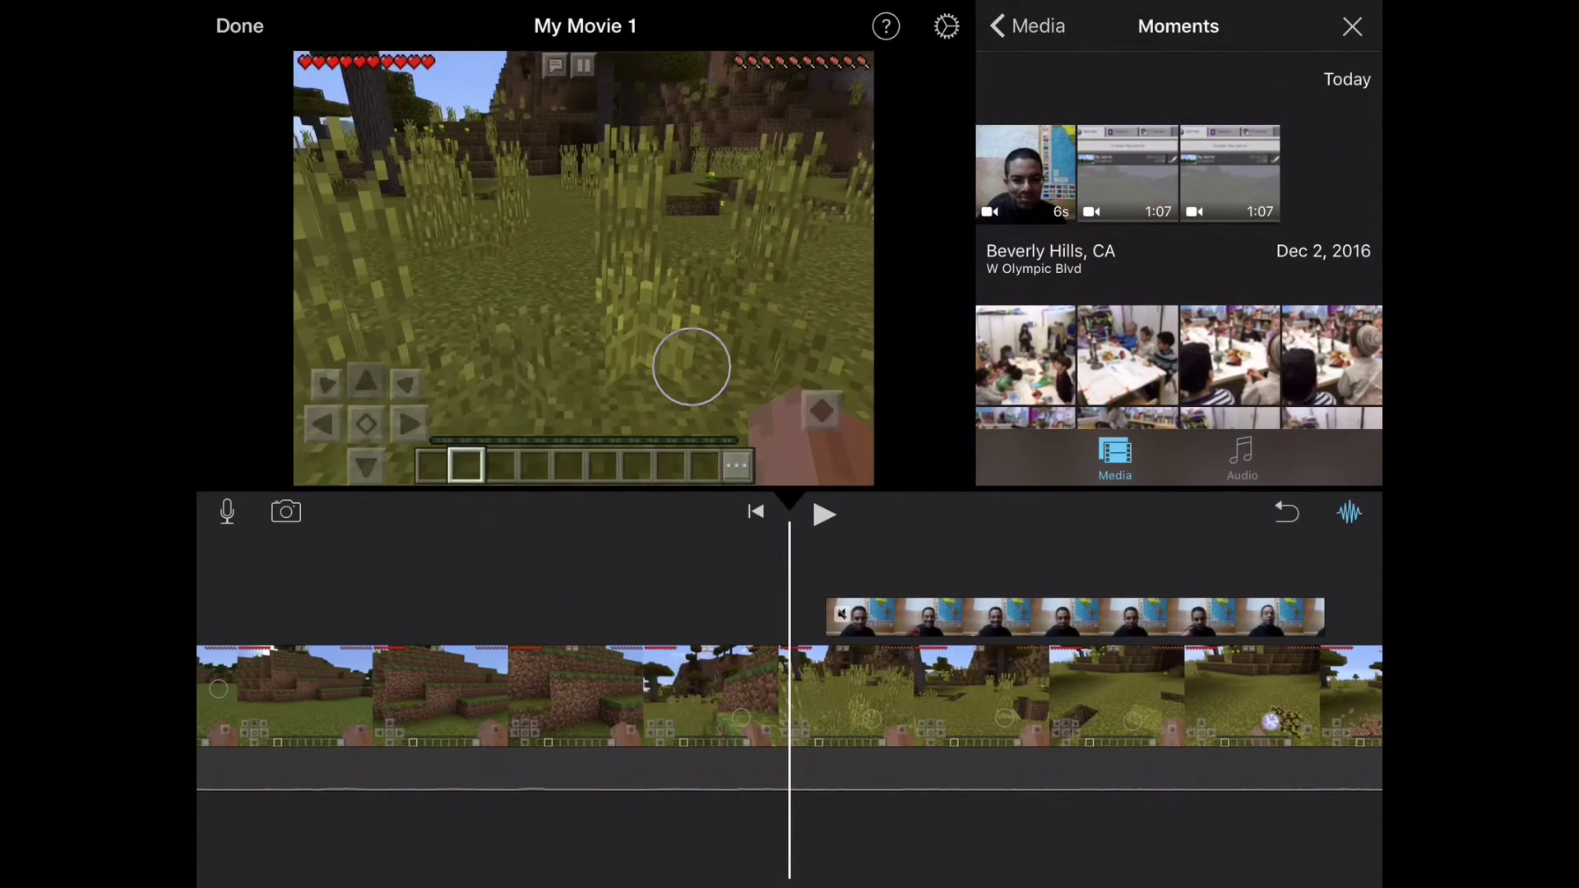
left_click(823, 514)
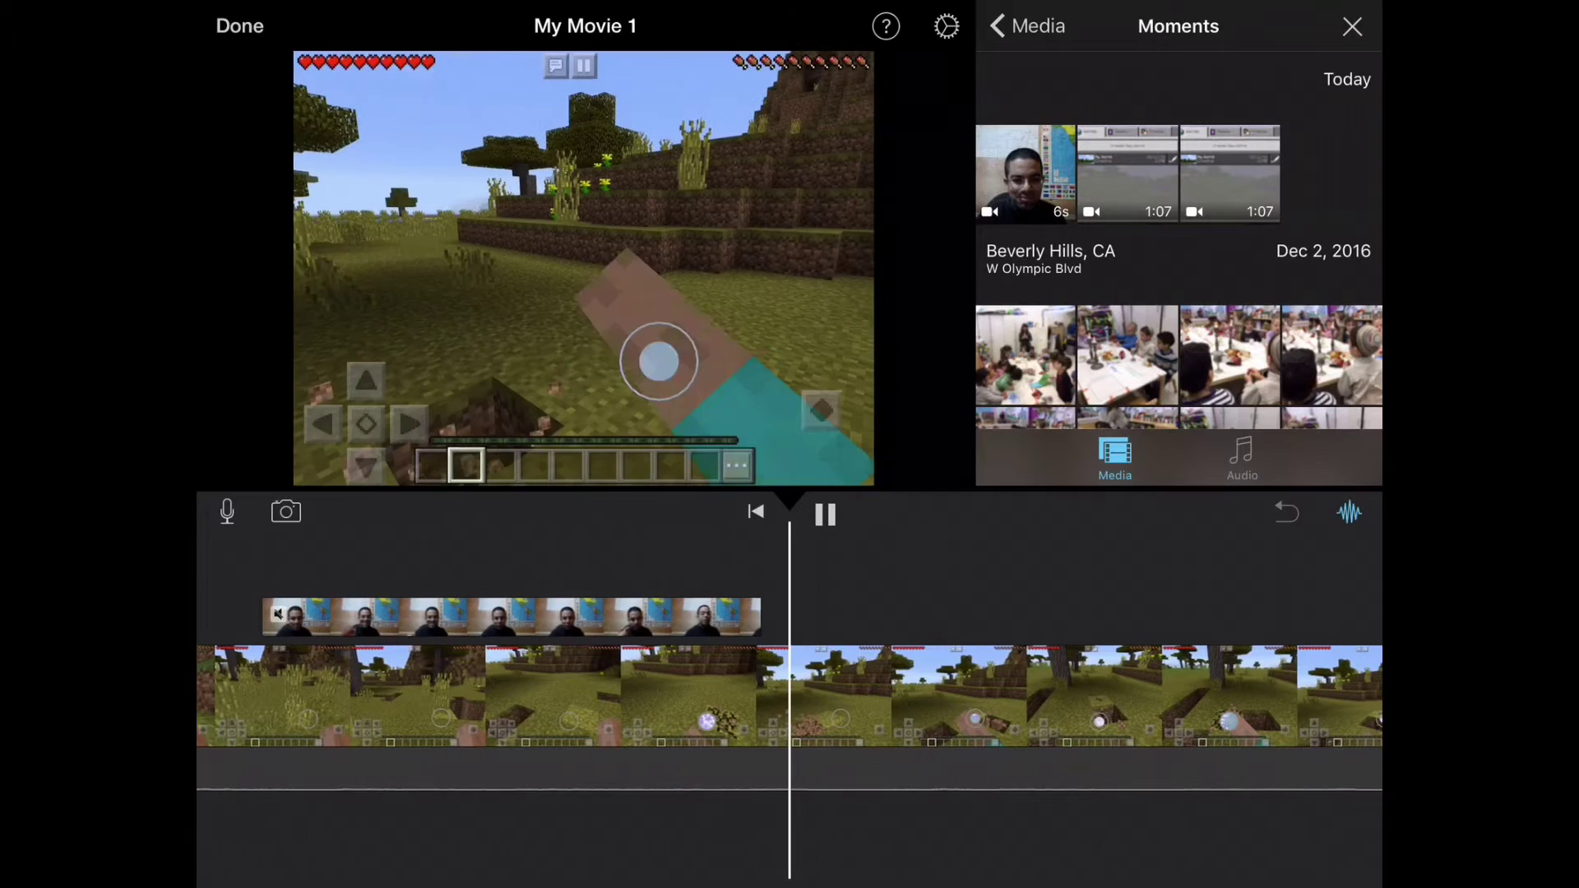
left_click(822, 513)
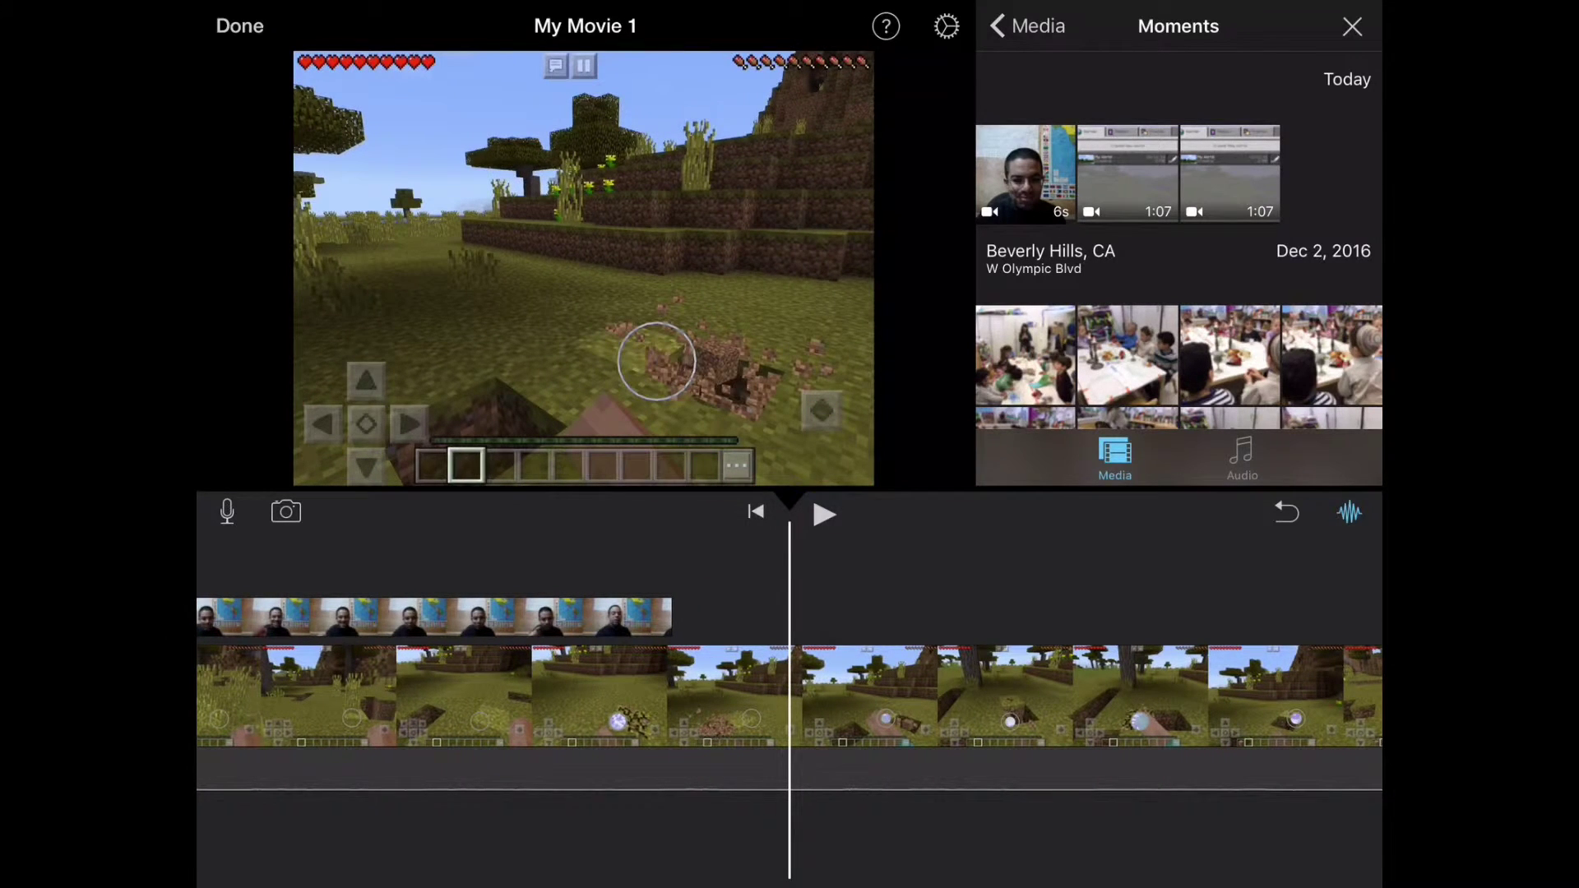
- Add the Modern theme music track beneath the movie
left_click(1027, 26)
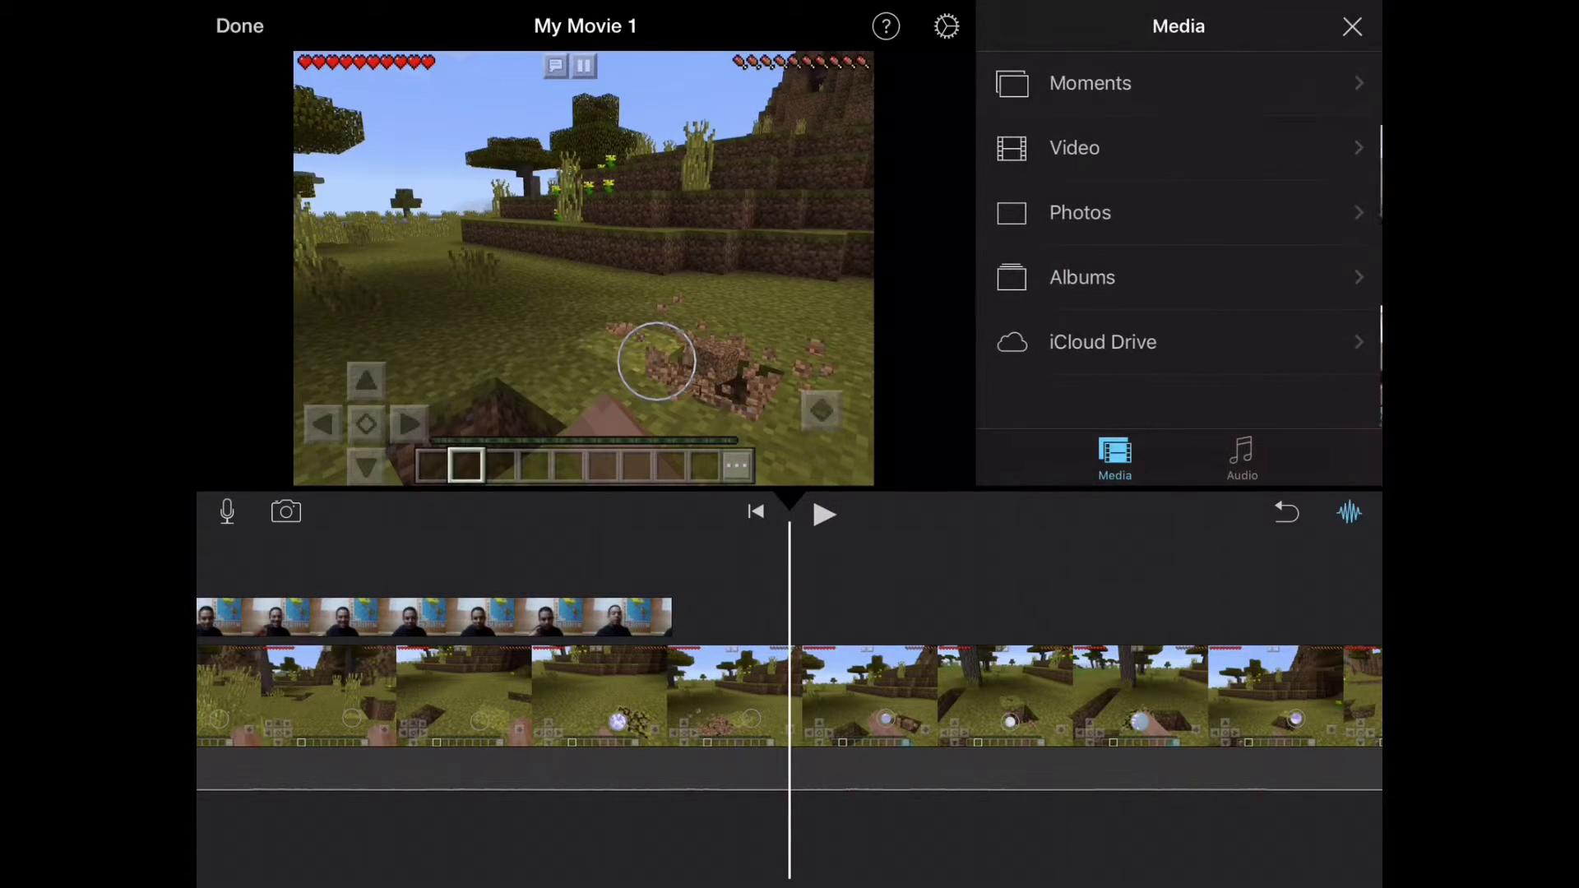
left_click(1243, 459)
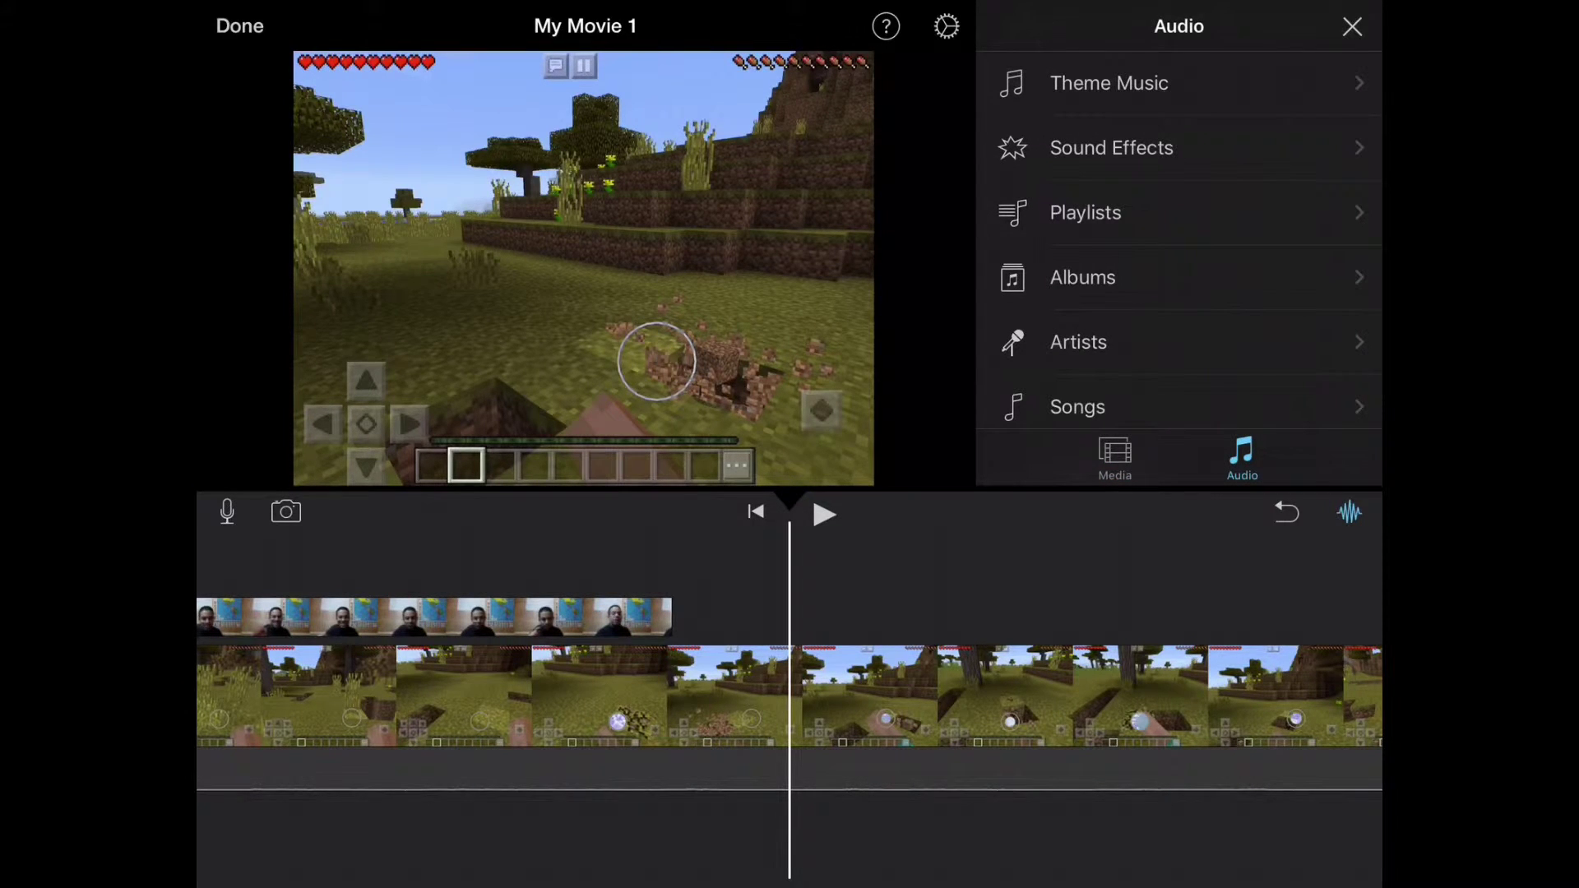
left_click(1178, 83)
left_click(1179, 127)
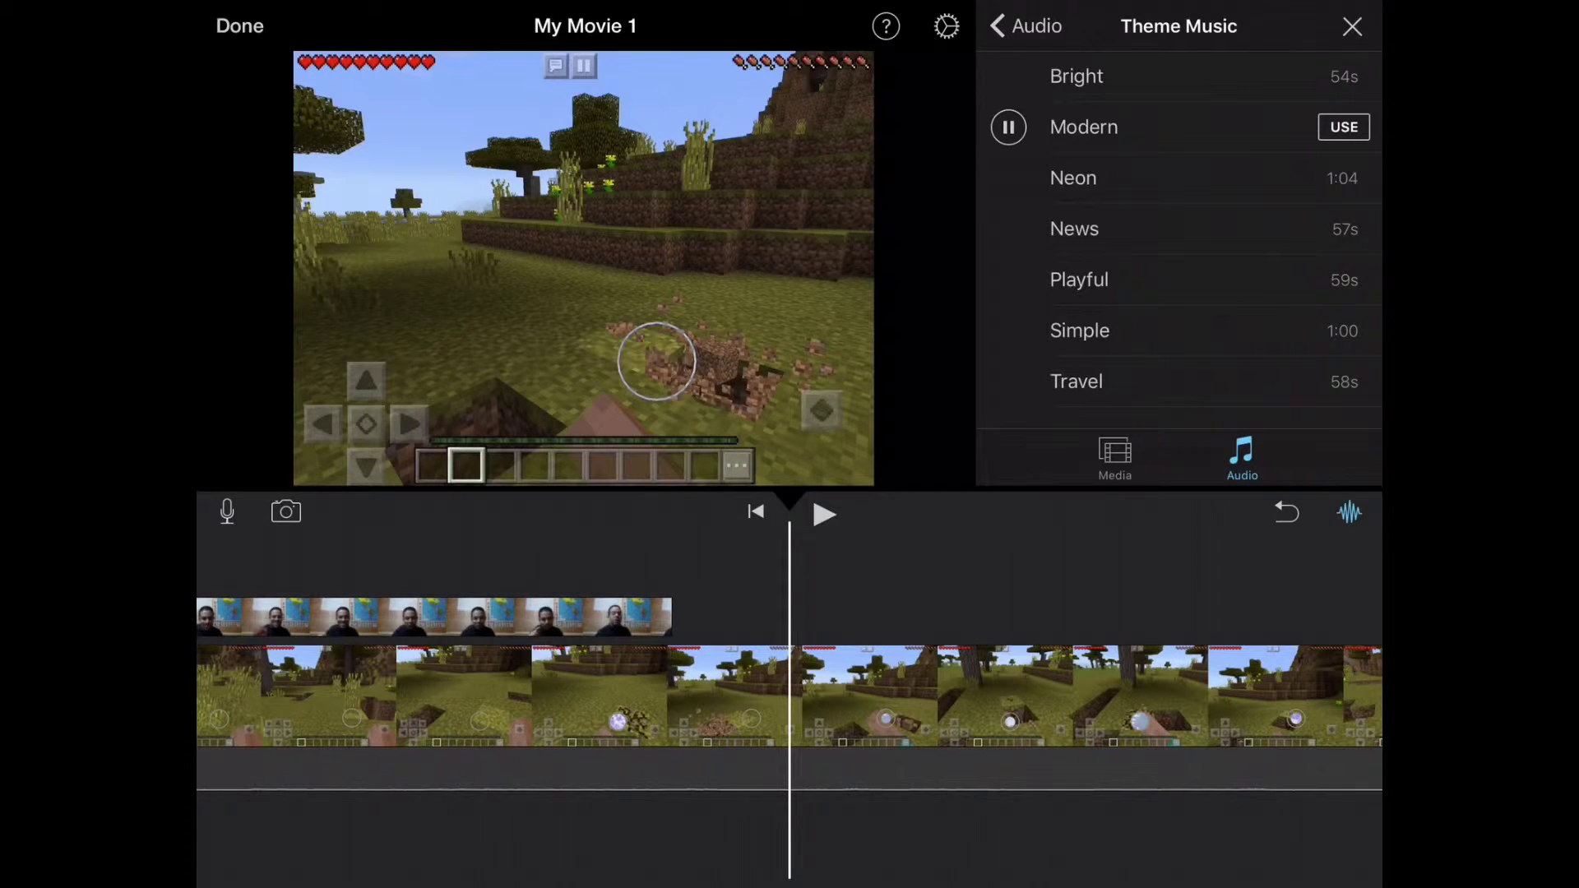
left_click(1343, 127)
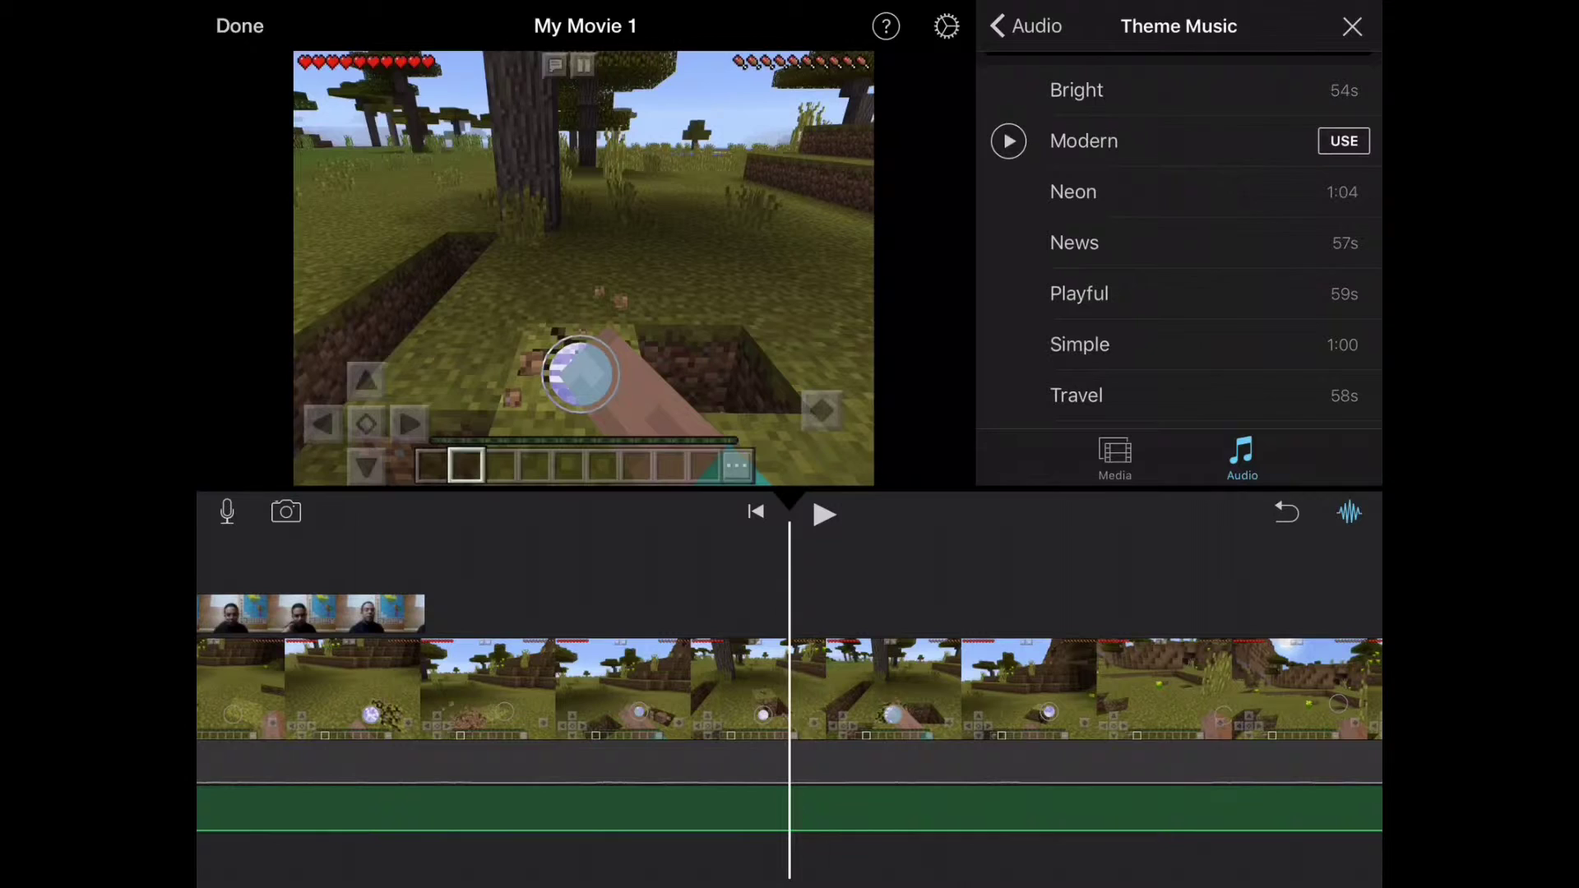
- Preview the music, rewind to the start, and show title styles for the first clip
left_click(824, 513)
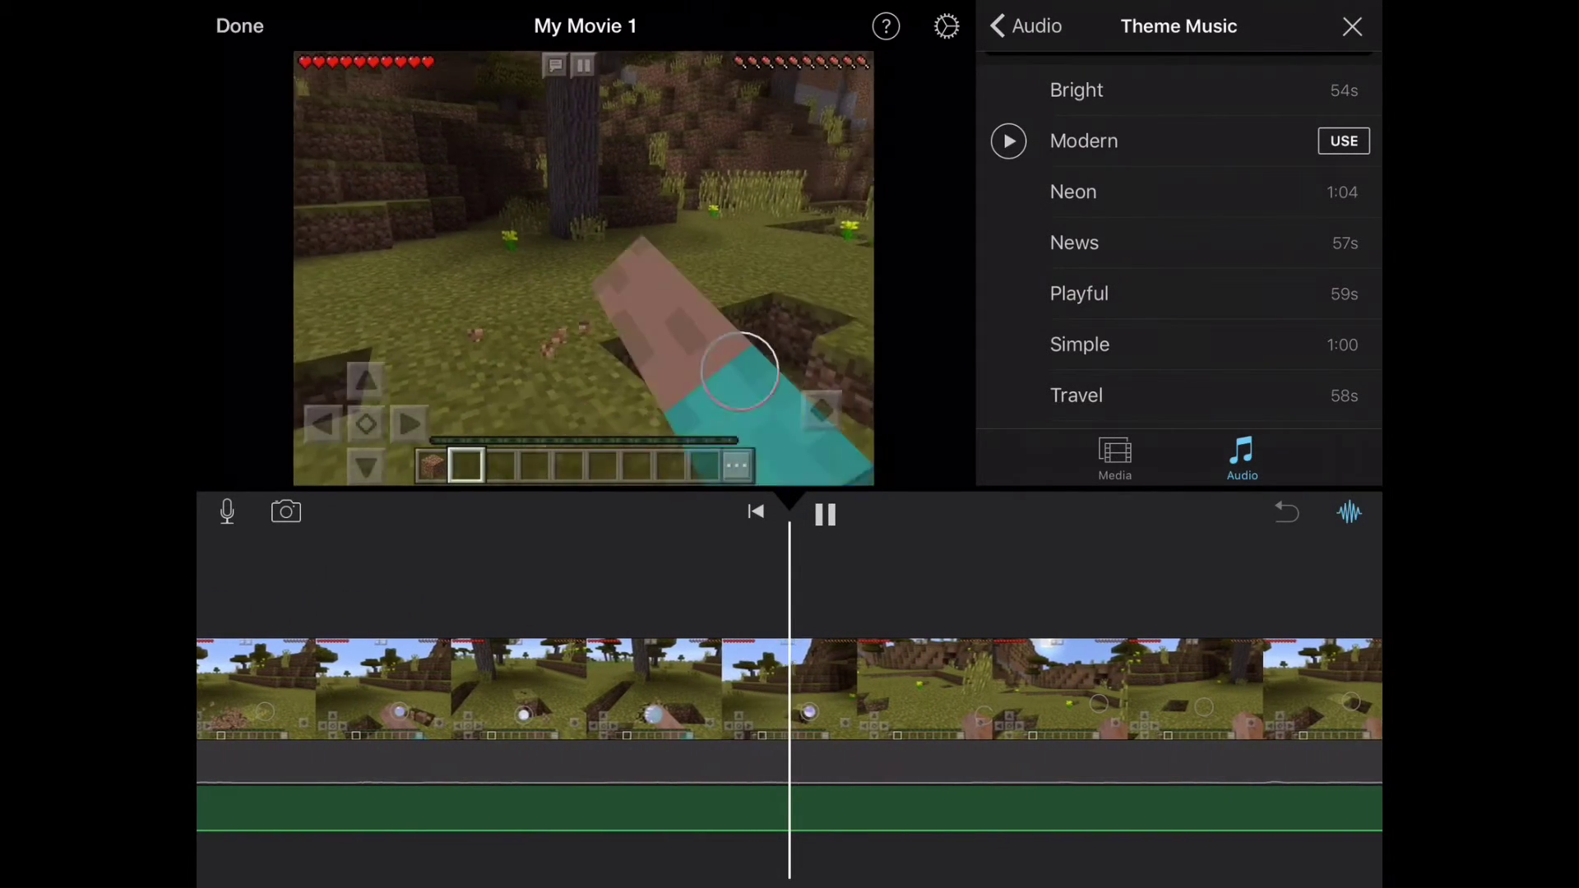
left_click(824, 514)
left_click(757, 513)
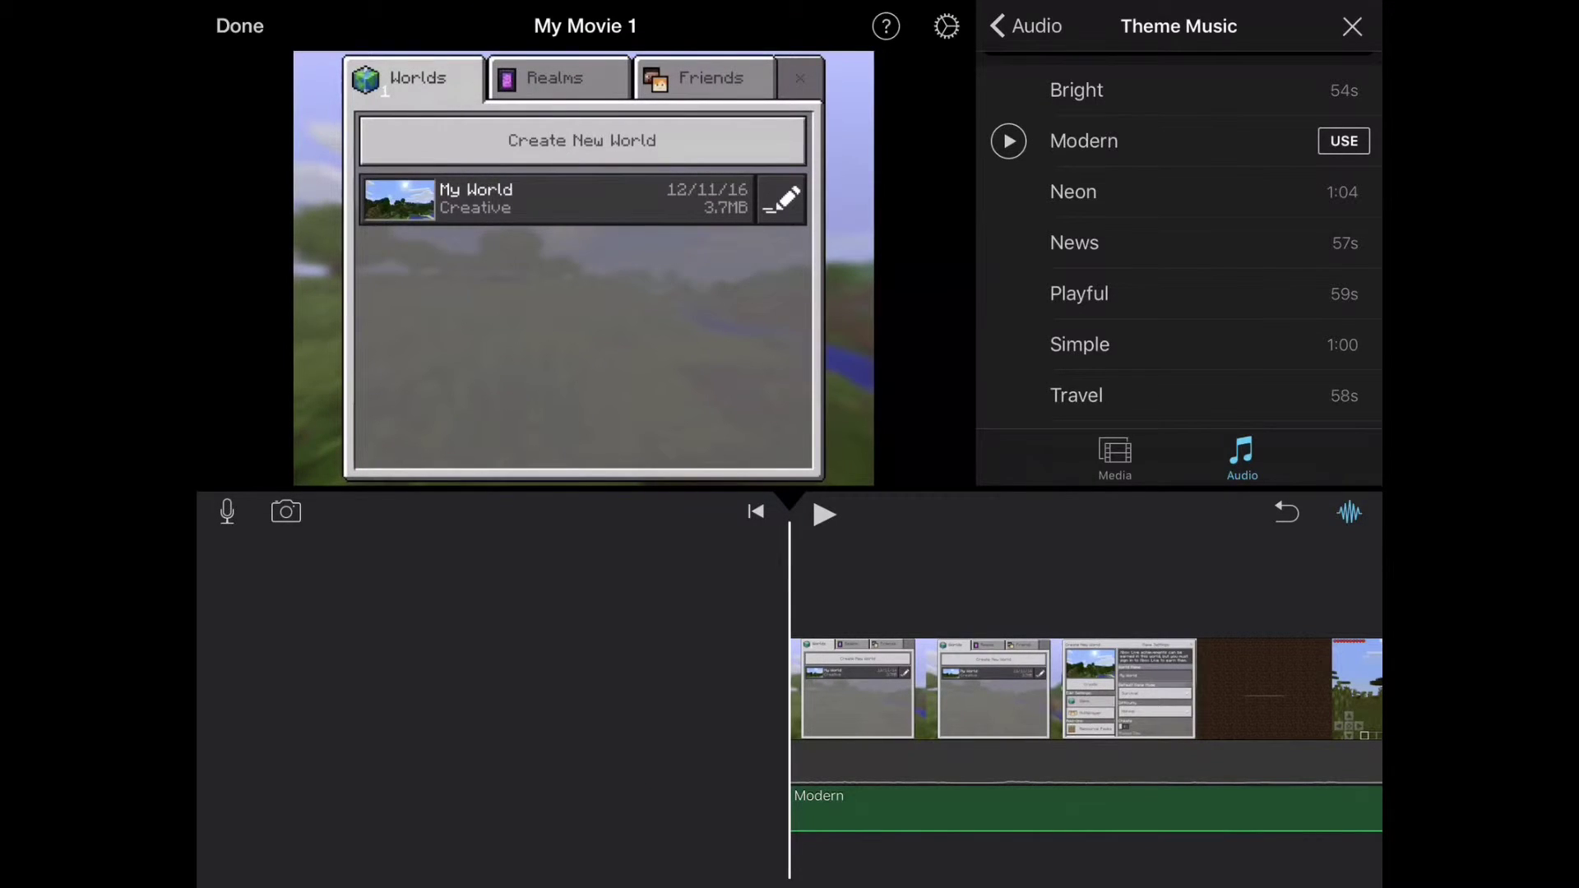
left_click(1086, 810)
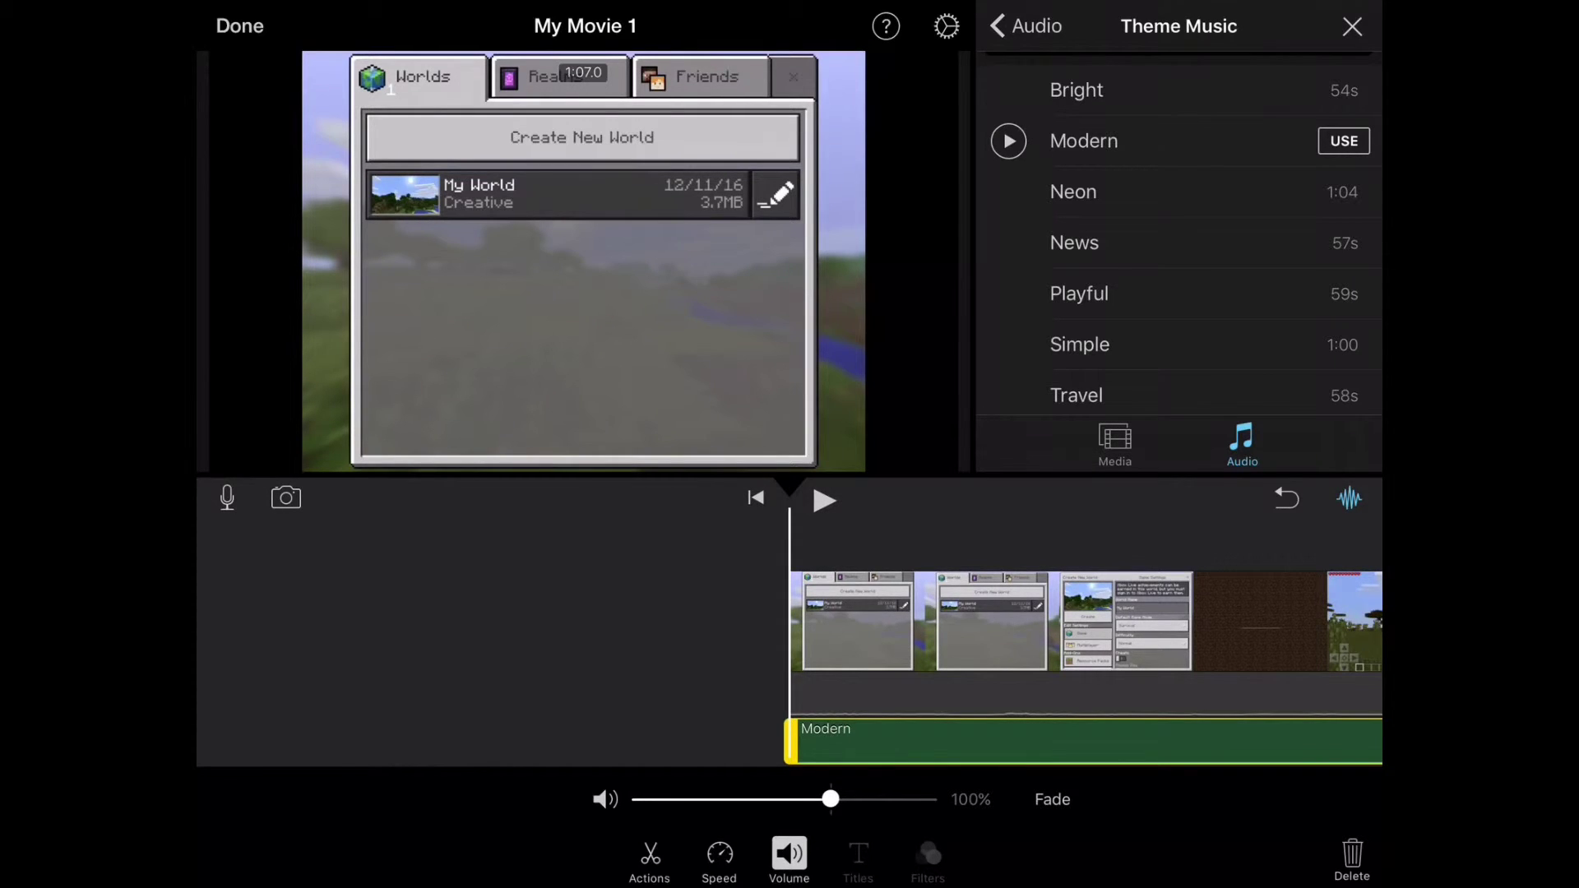
left_click(858, 620)
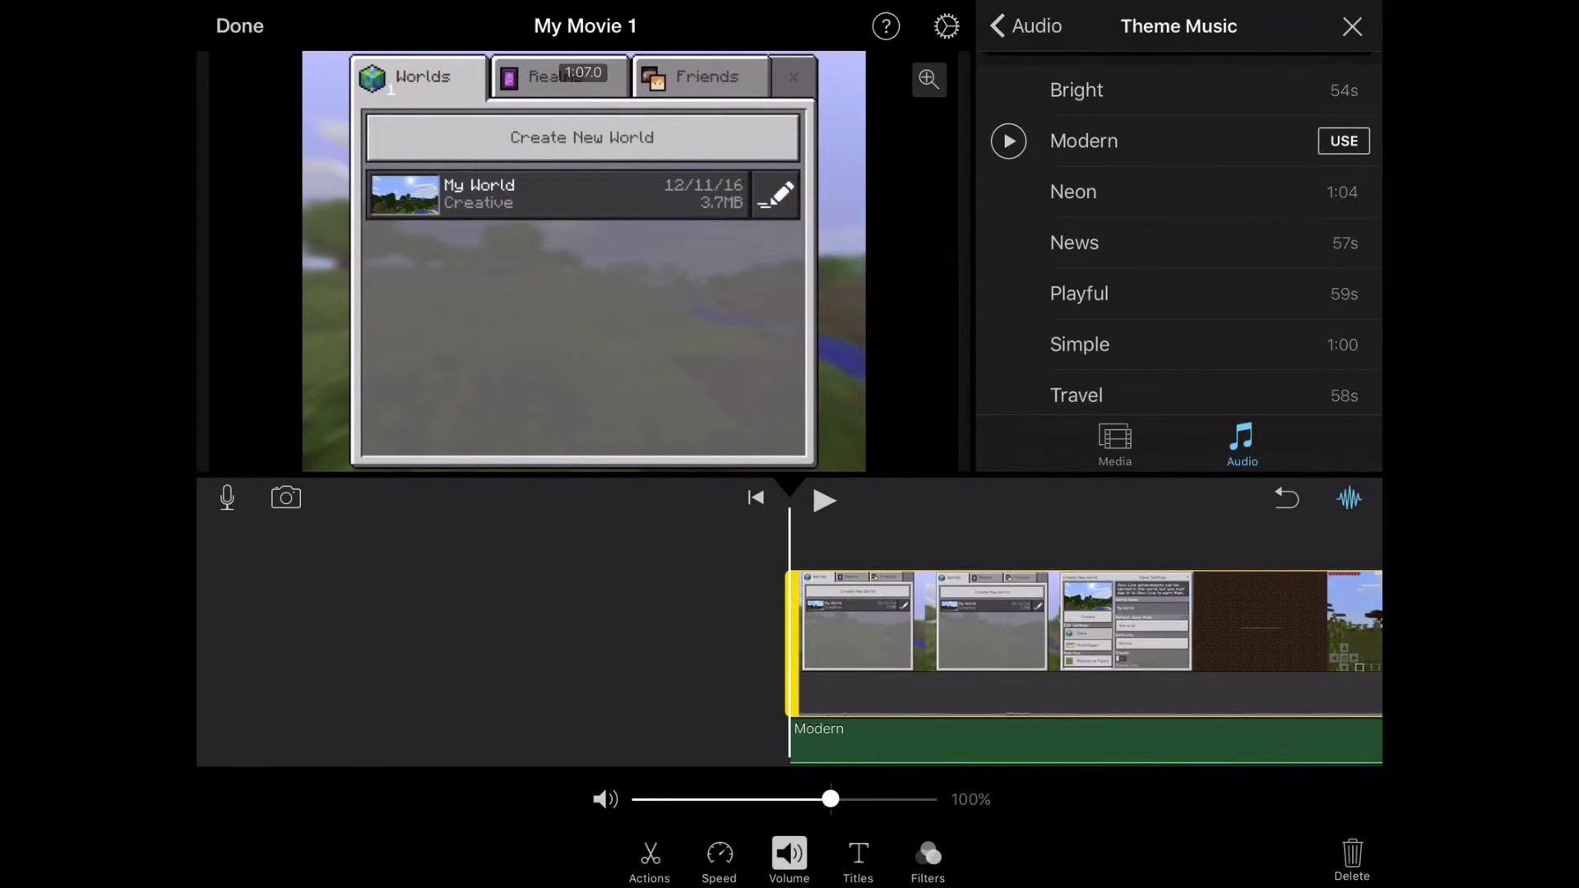
left_click(858, 860)
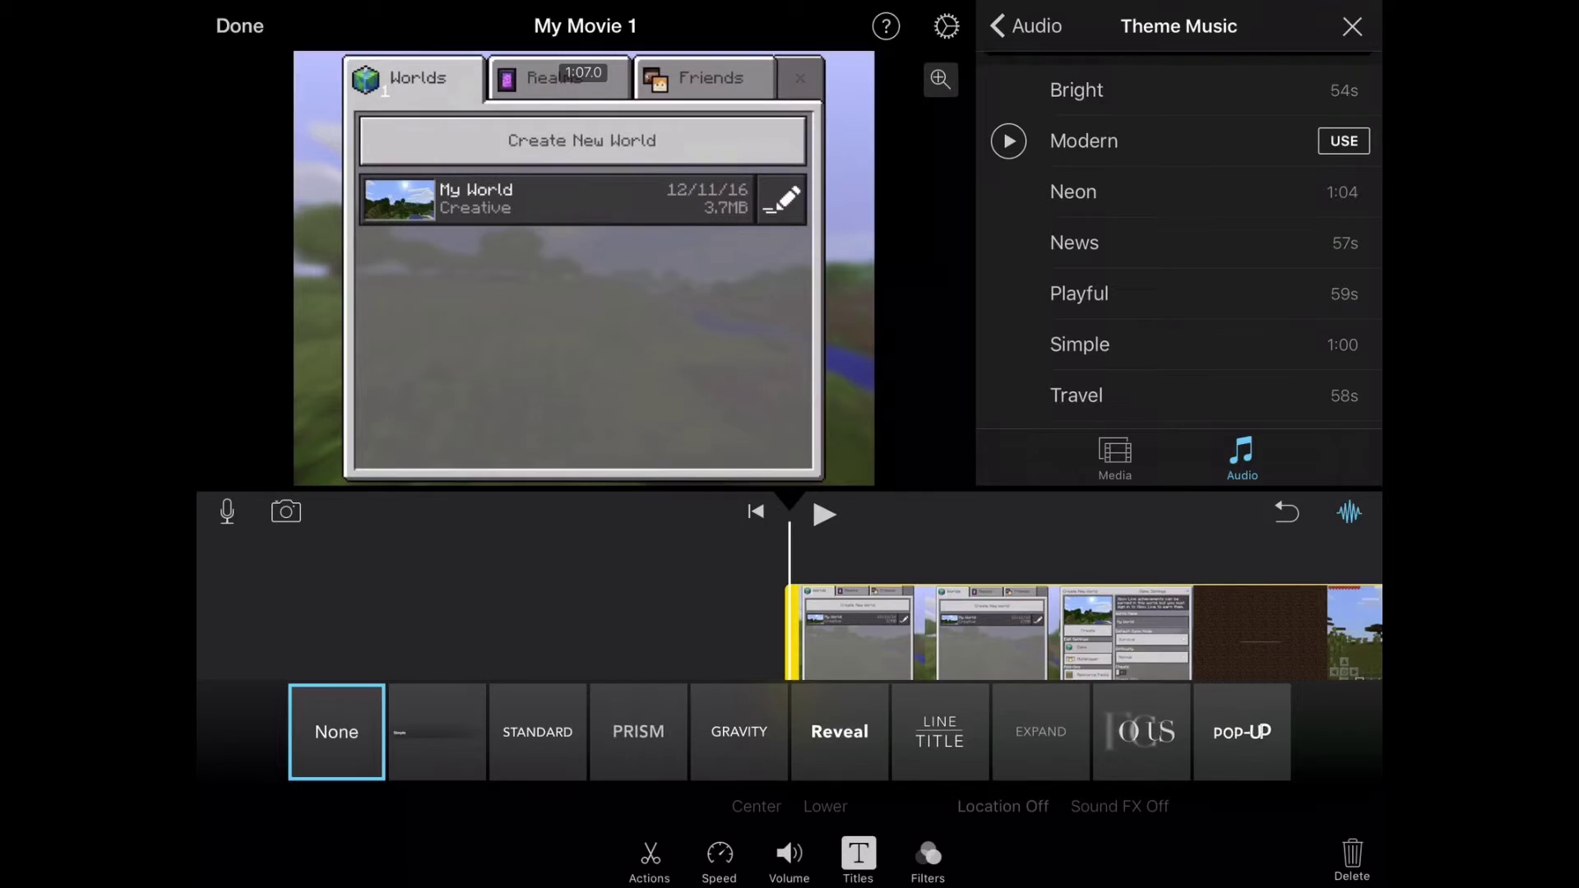
- Apply the Reveal title to the first clip and change its text to 'Minecraft Hanukkah'
left_click(839, 733)
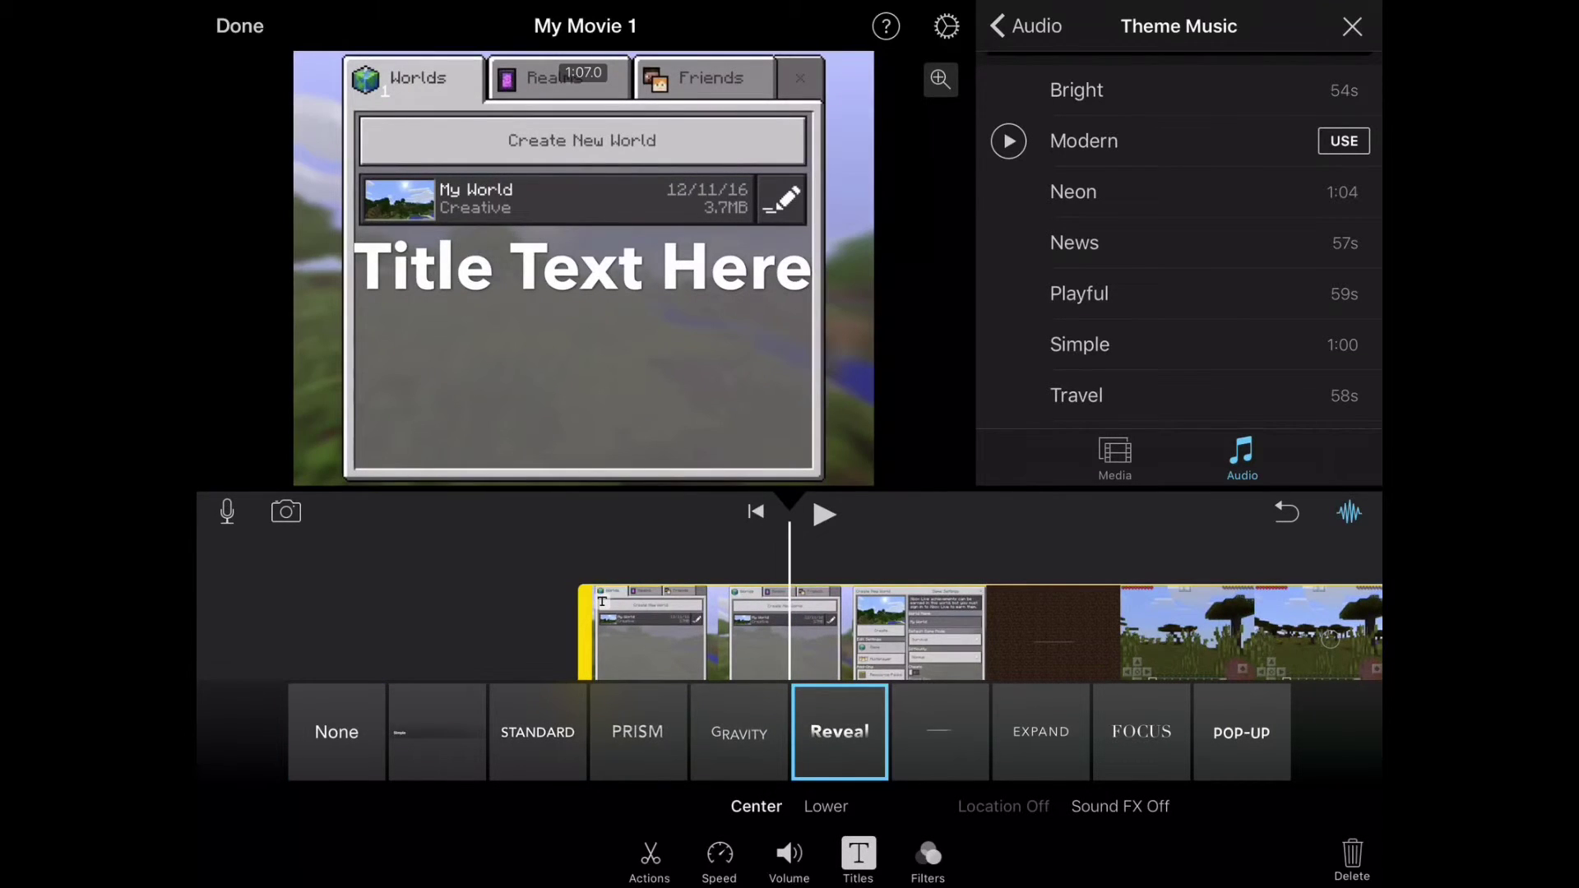
left_click(583, 266)
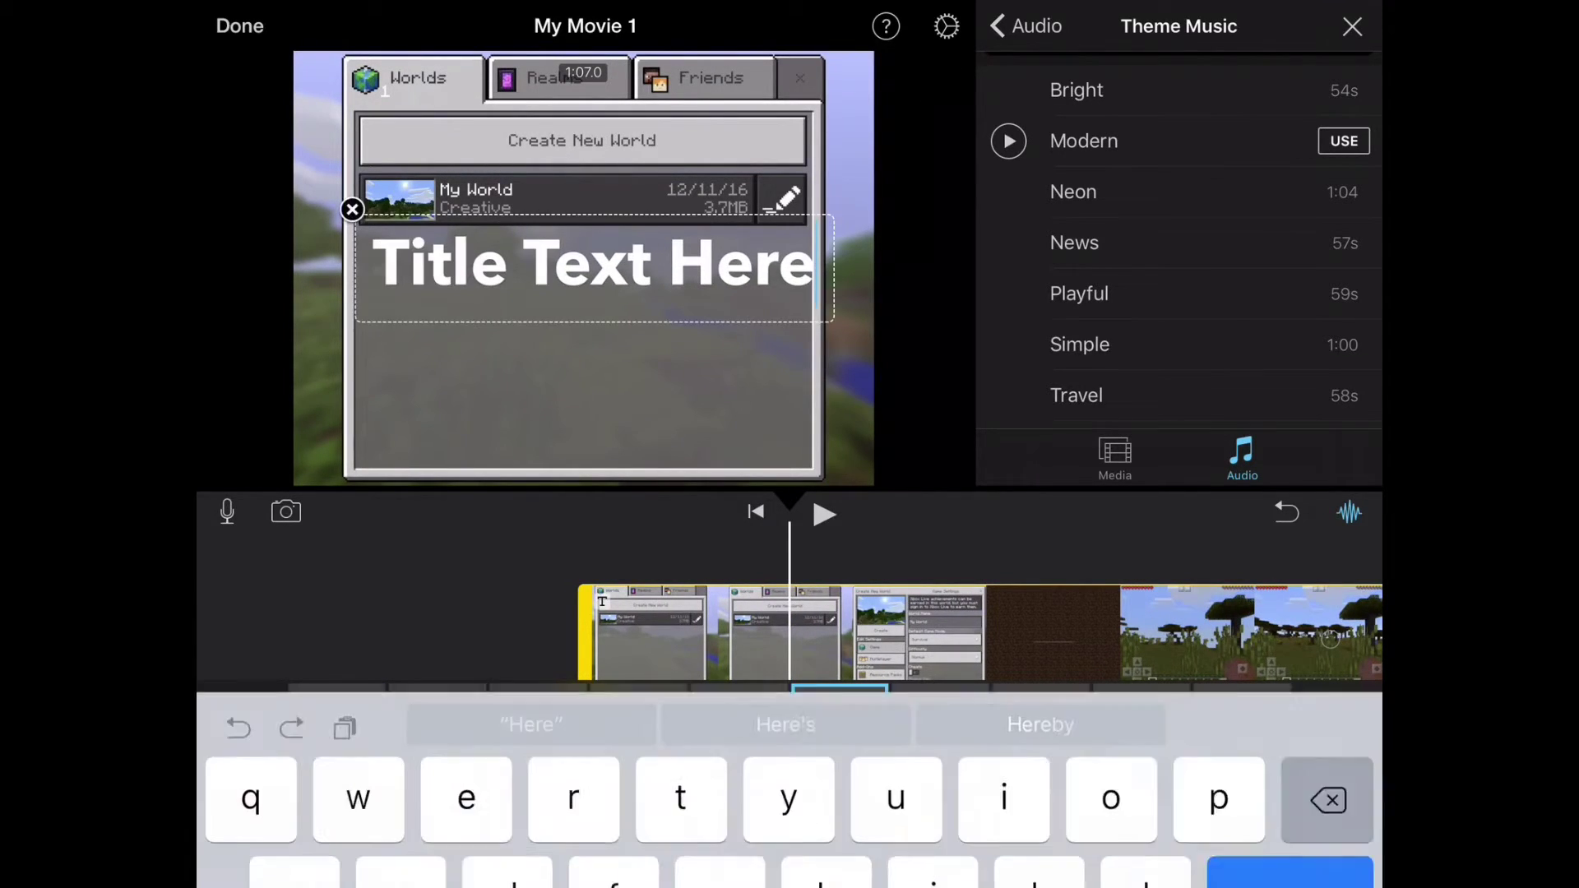
left_click(1326, 535)
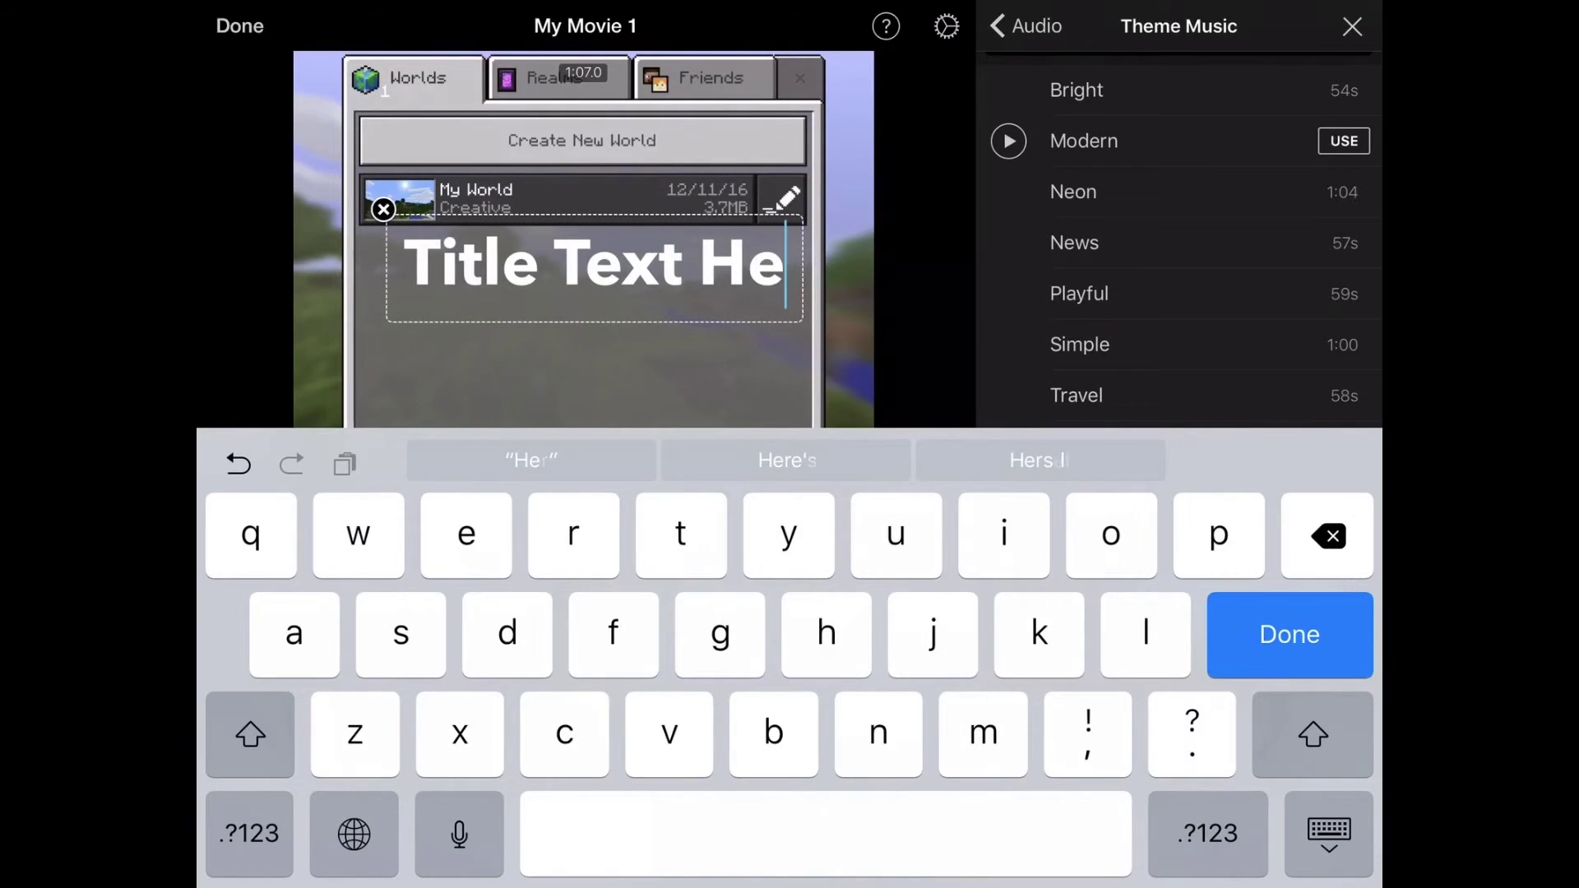
key("BackSpace")
key("BackSpace")
key("BackSpace")
key("BackSpace")
key("BackSpace")
key("BackSpace")
key("BackSpace")
key("BackSpace")
key("BackSpace")
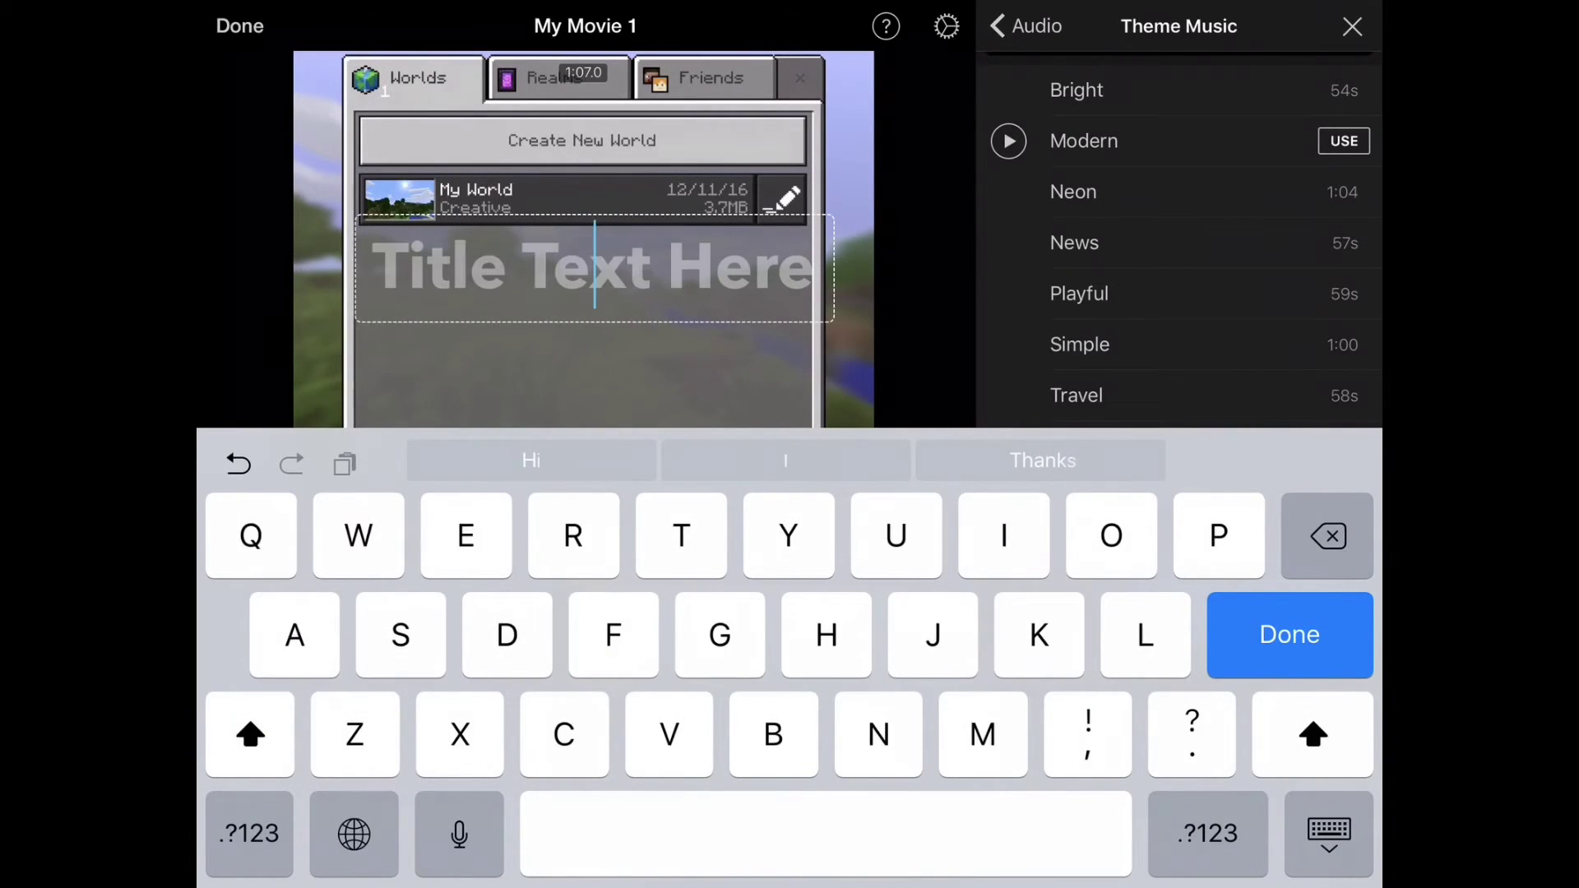
type("Mine")
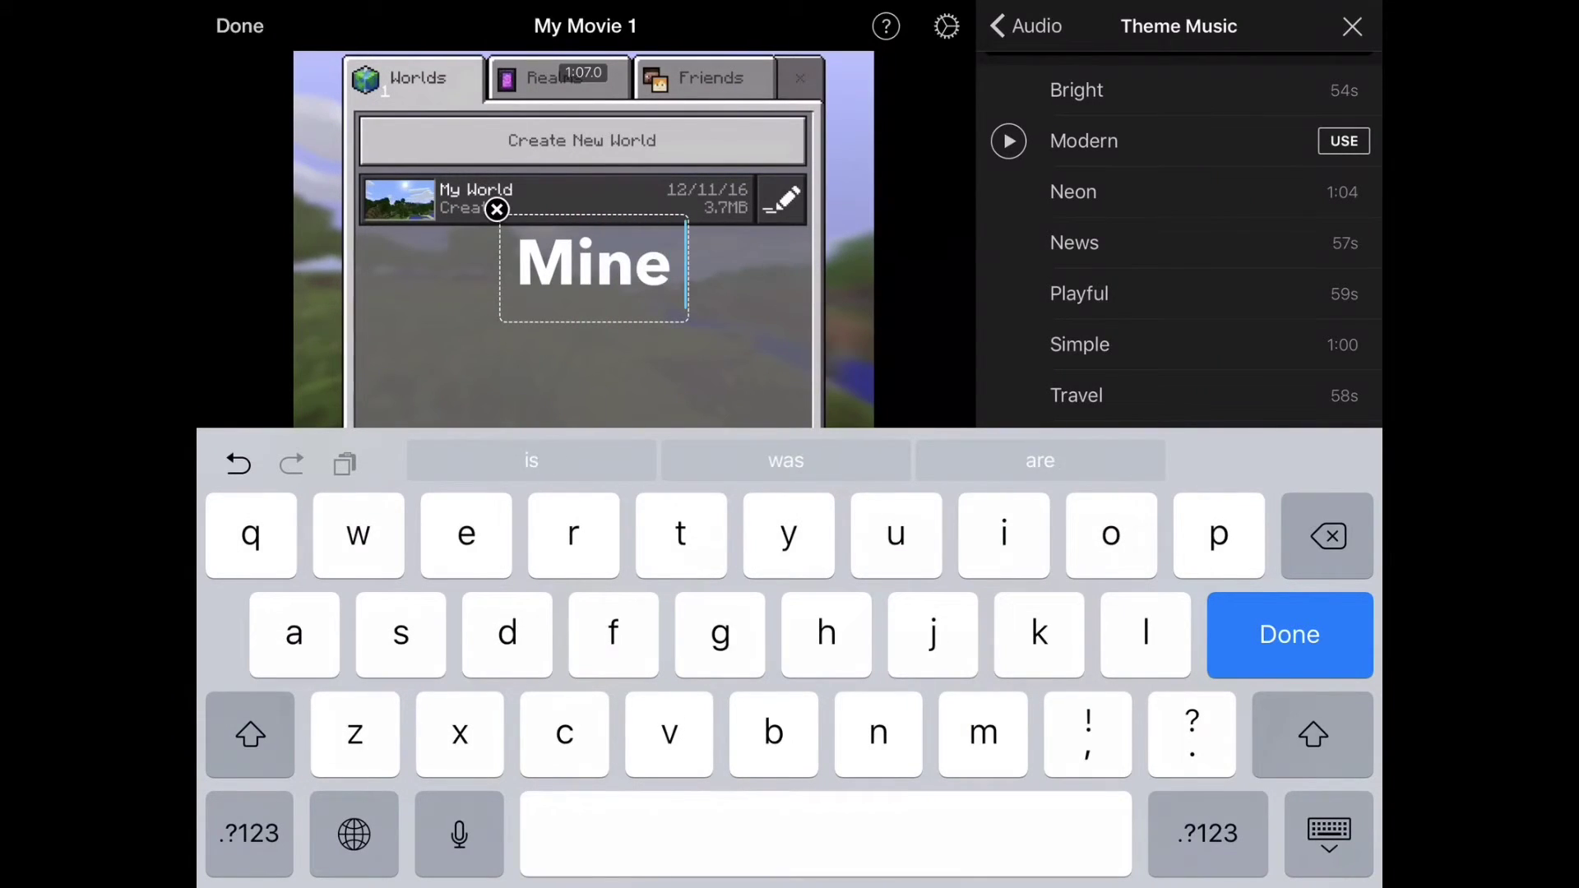
key("BackSpace")
type("cr")
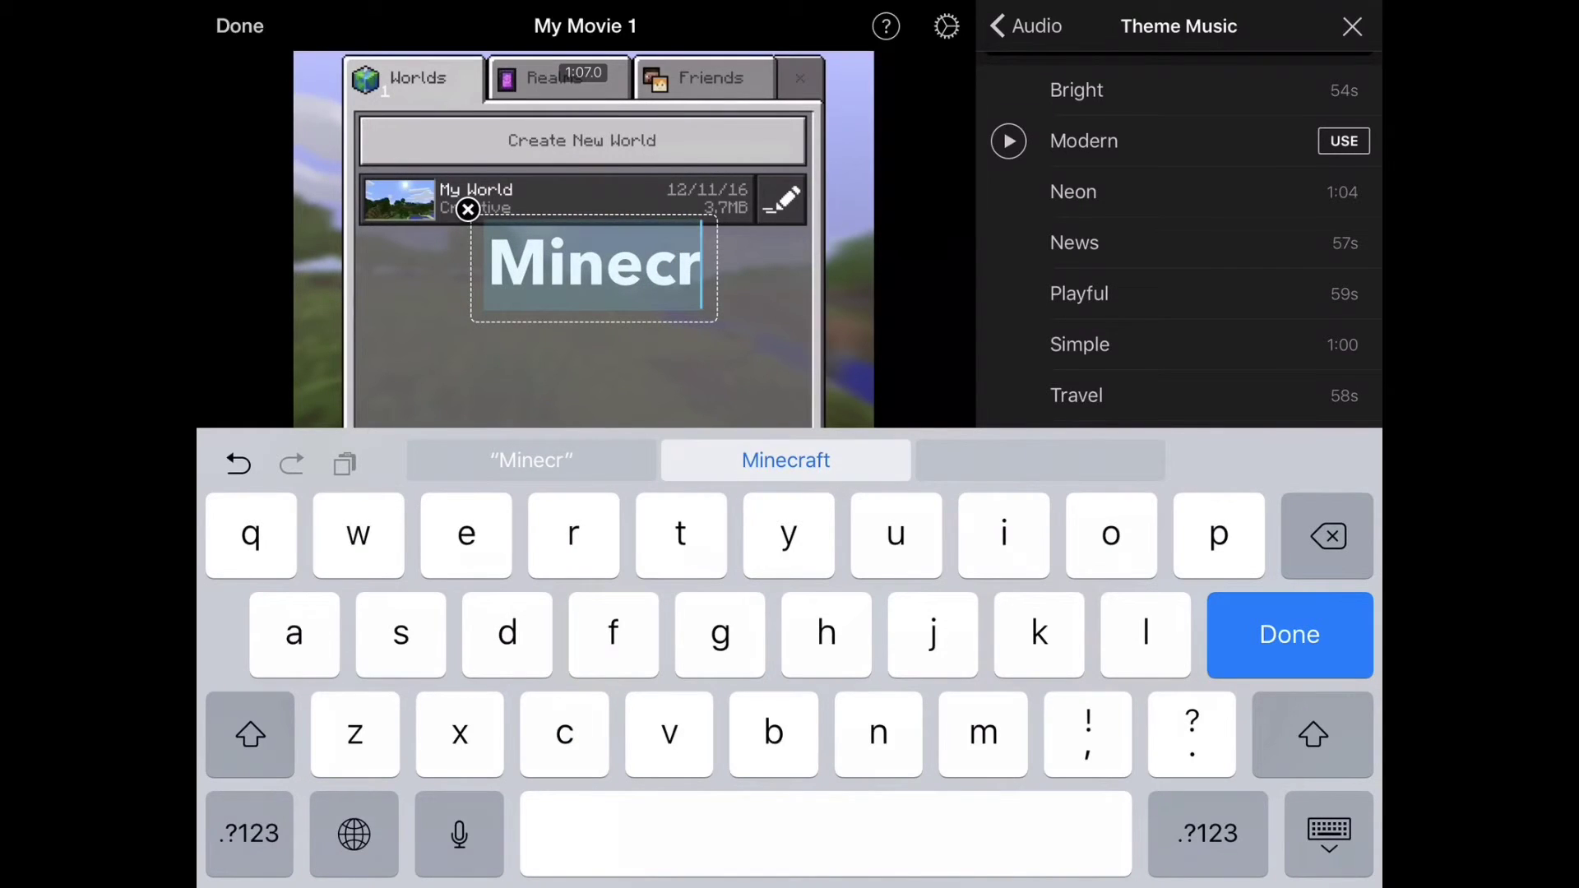
left_click(786, 461)
type("ha")
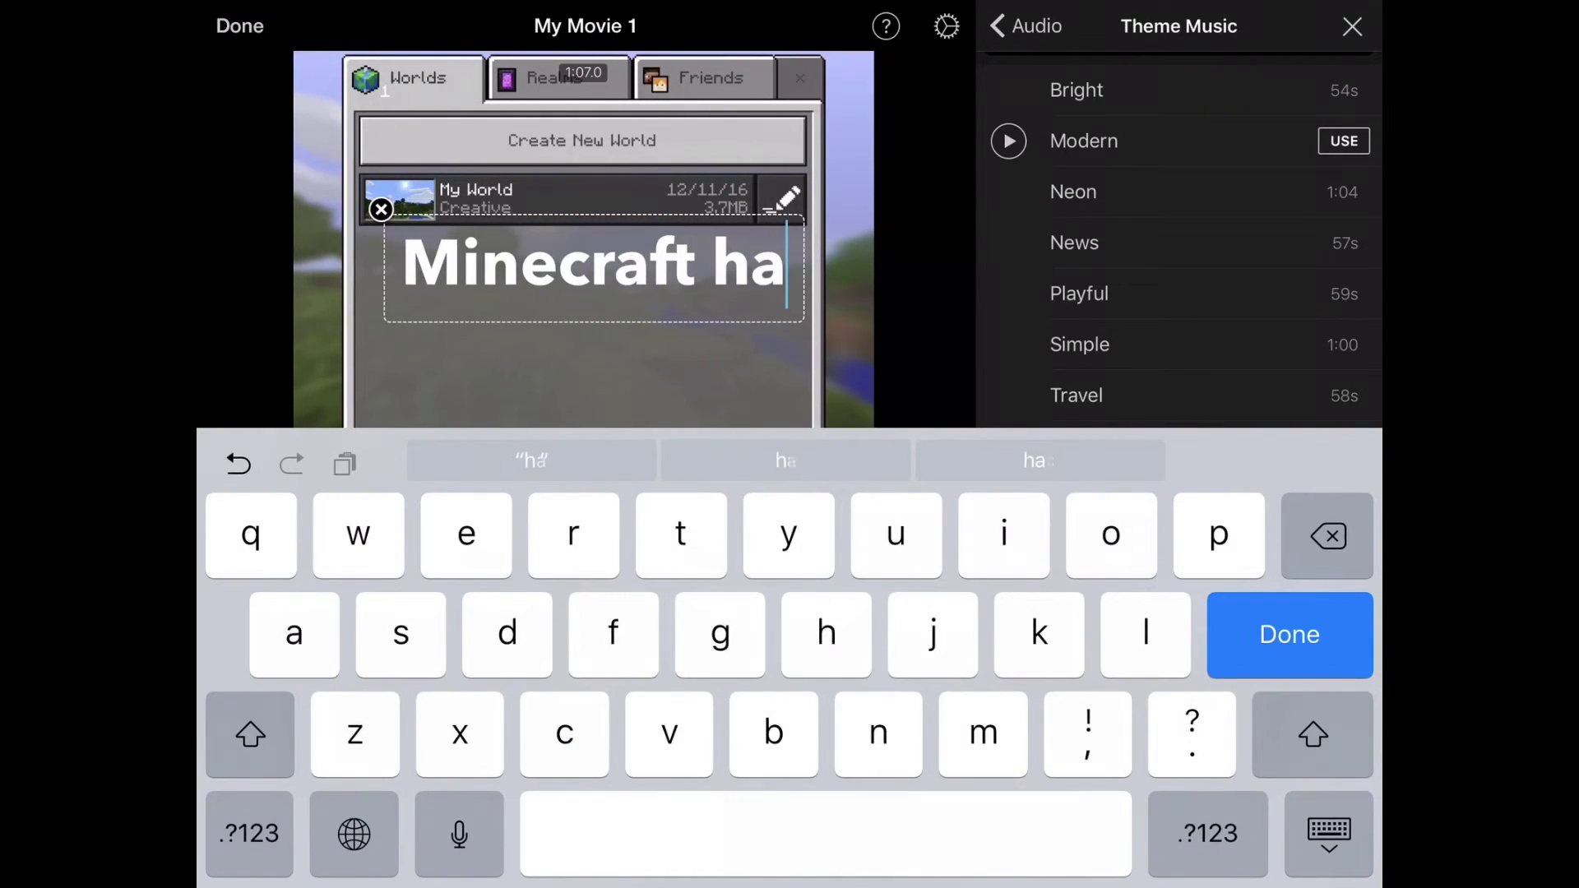
type("nuk")
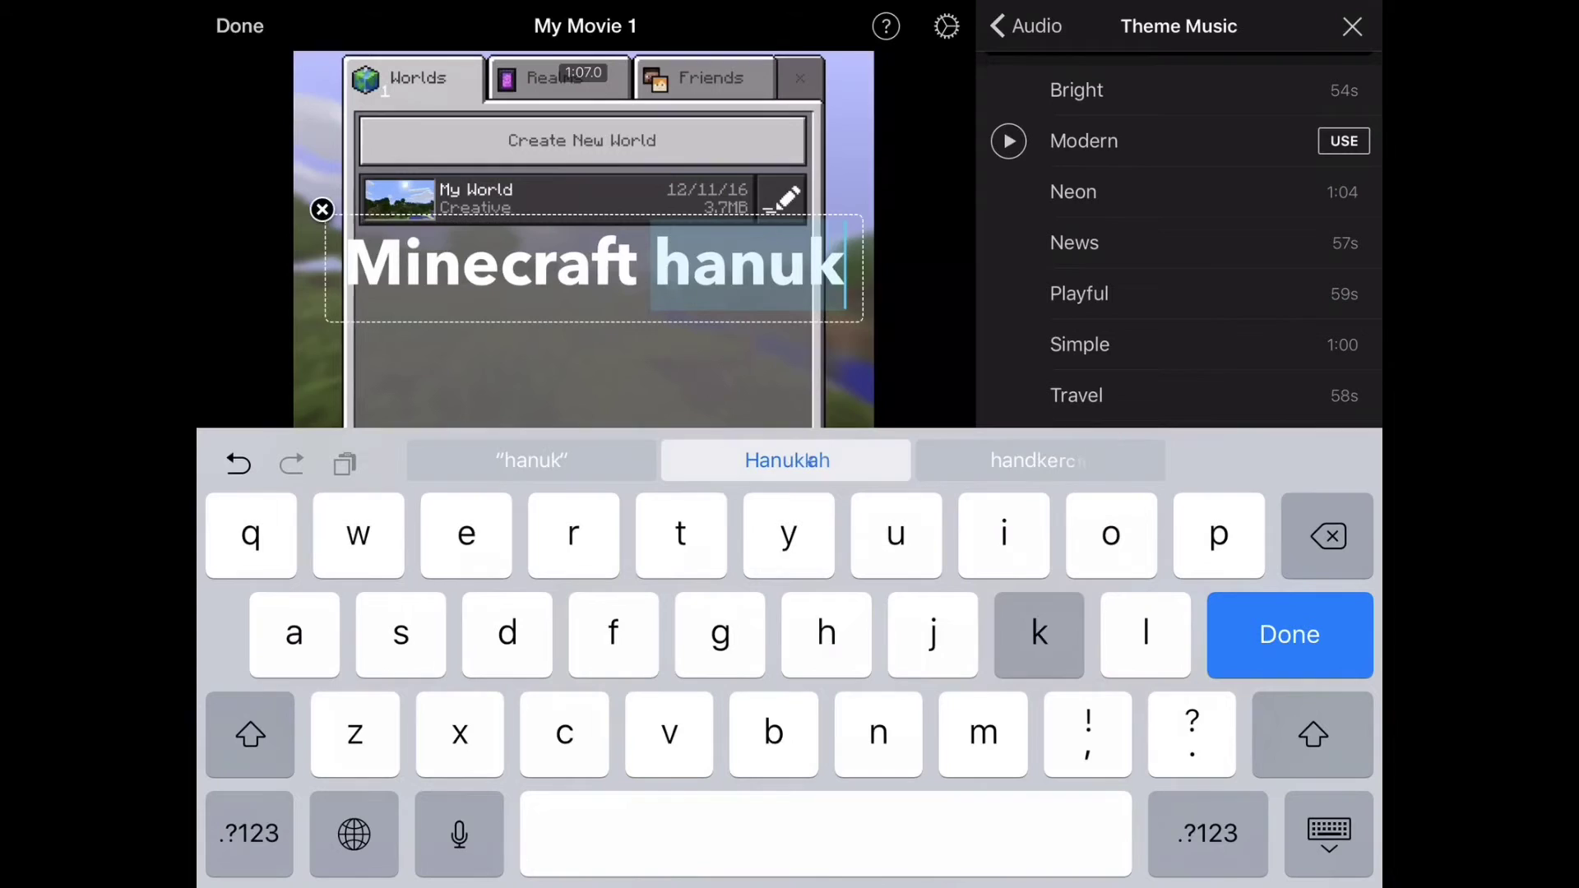
type("k")
left_click(787, 460)
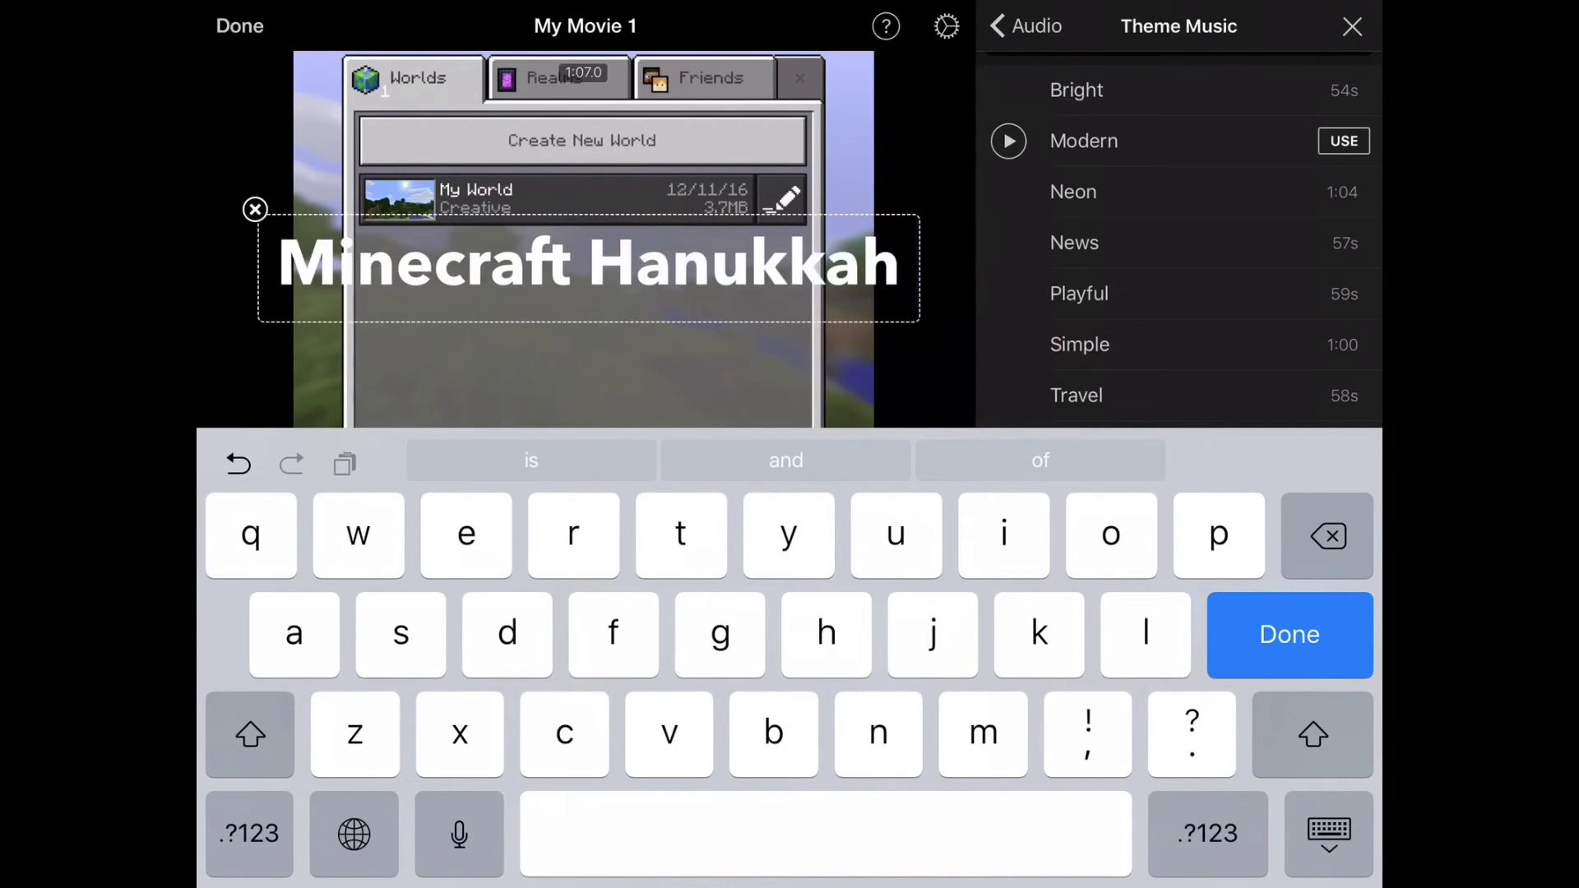
left_click(1290, 634)
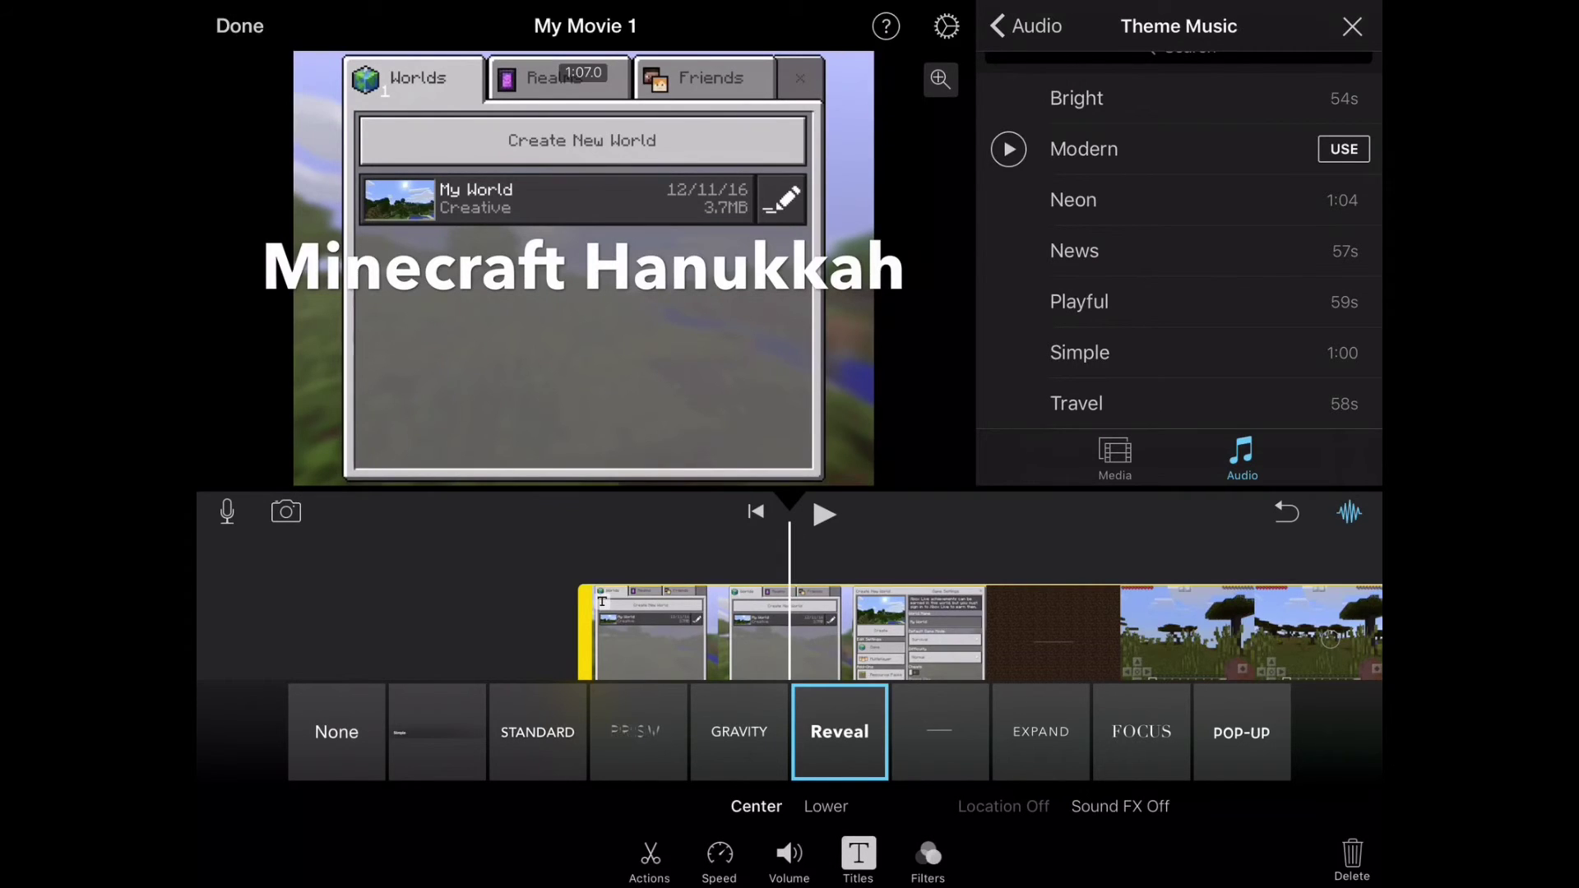
- Close the editor and export My Movie 1 to a destination from the Share menu
left_click(239, 27)
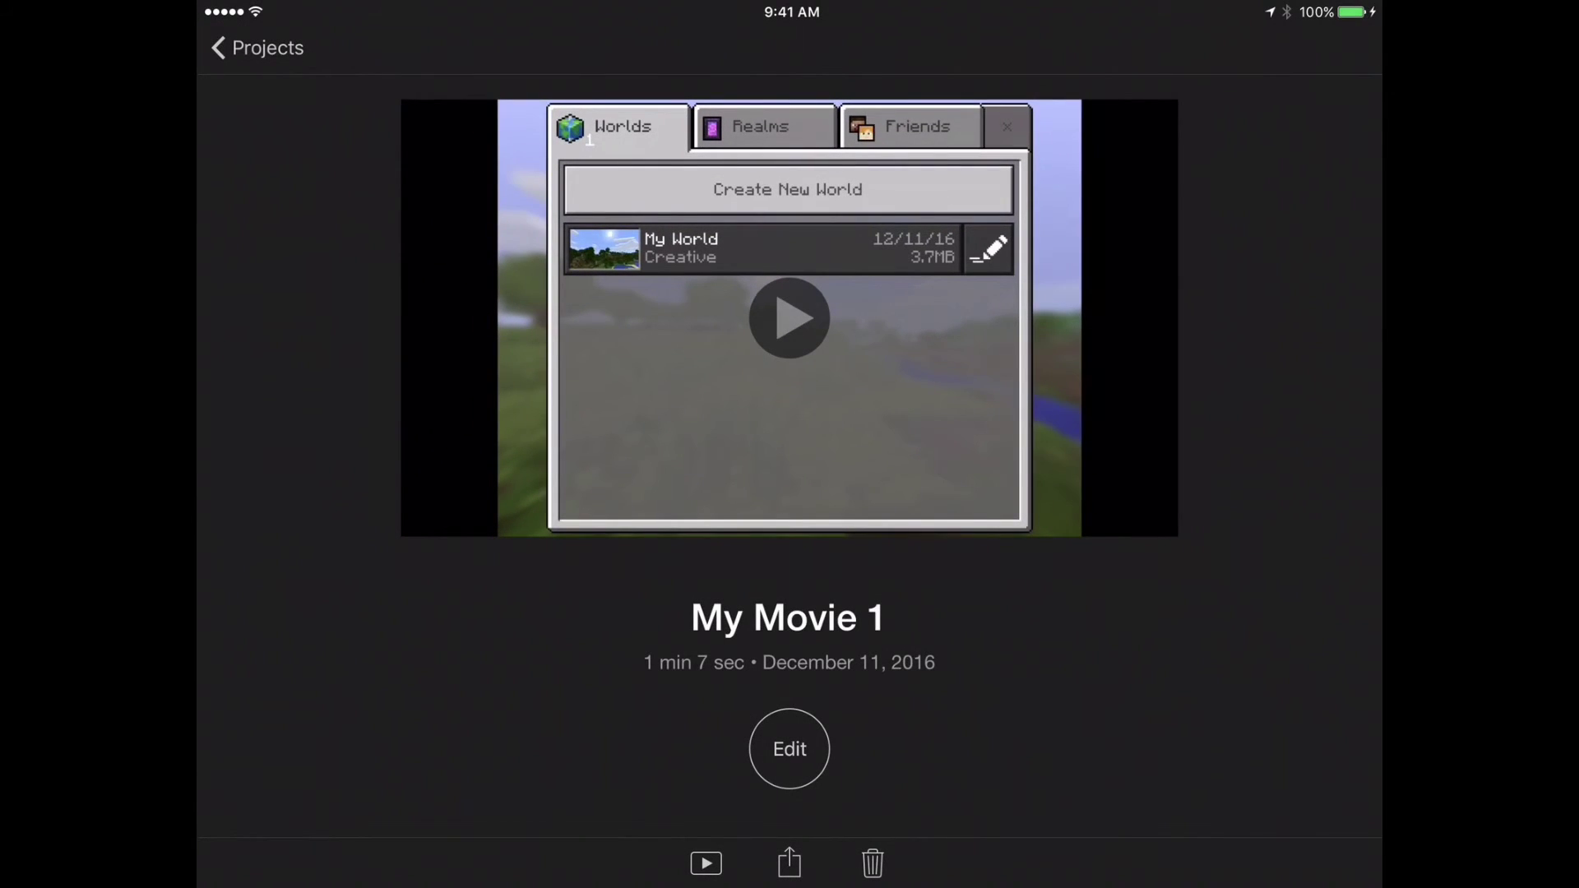
left_click(791, 862)
scroll(791, 544, "right", 5)
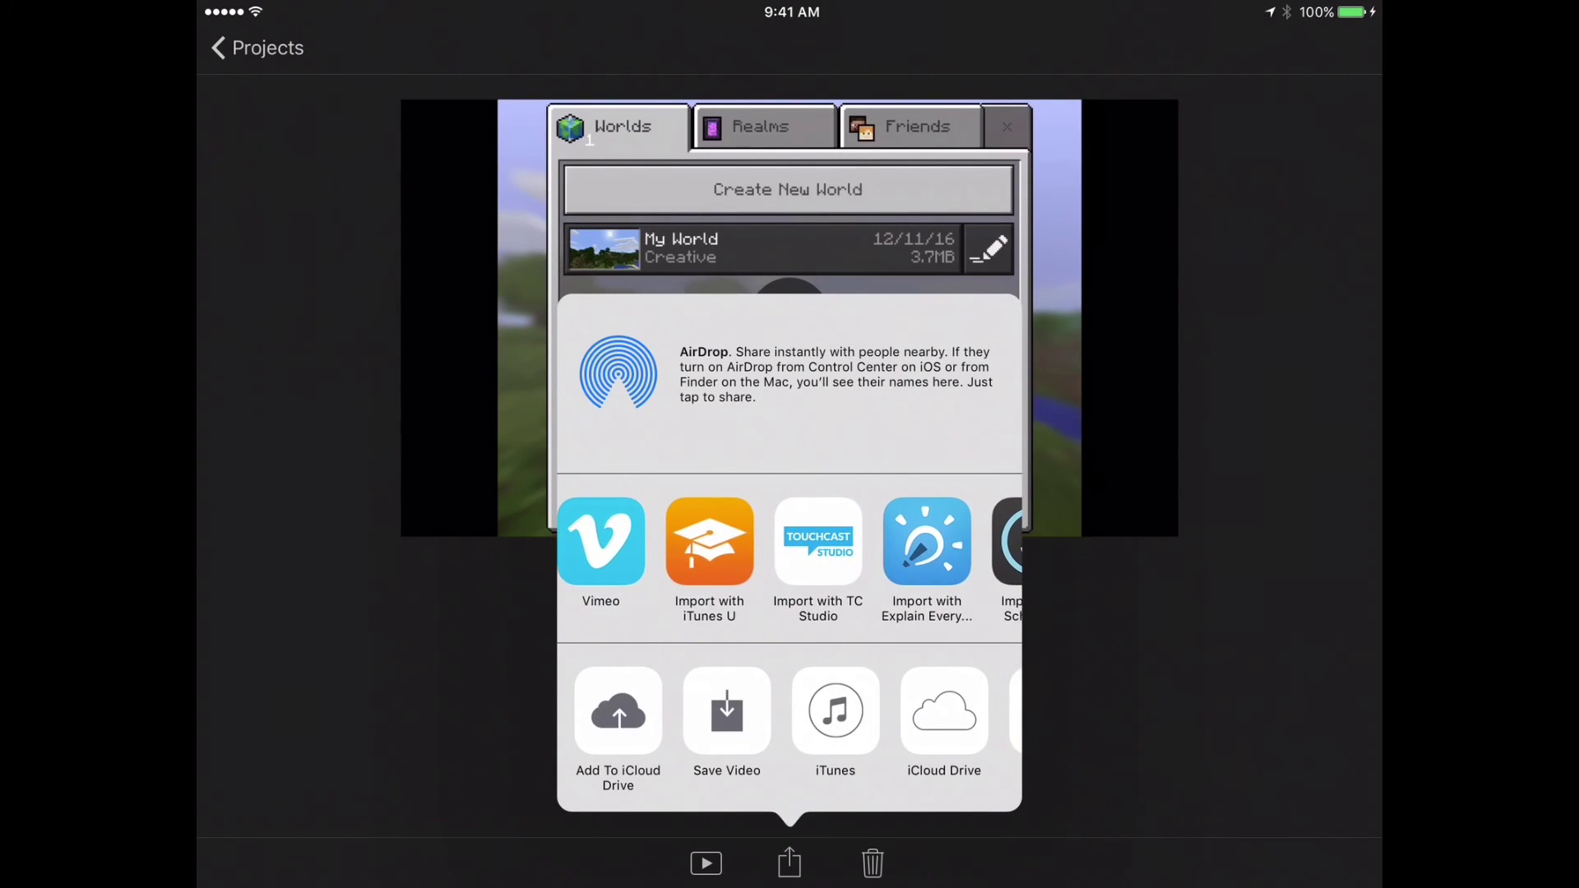
scroll(789, 542, "right", 5)
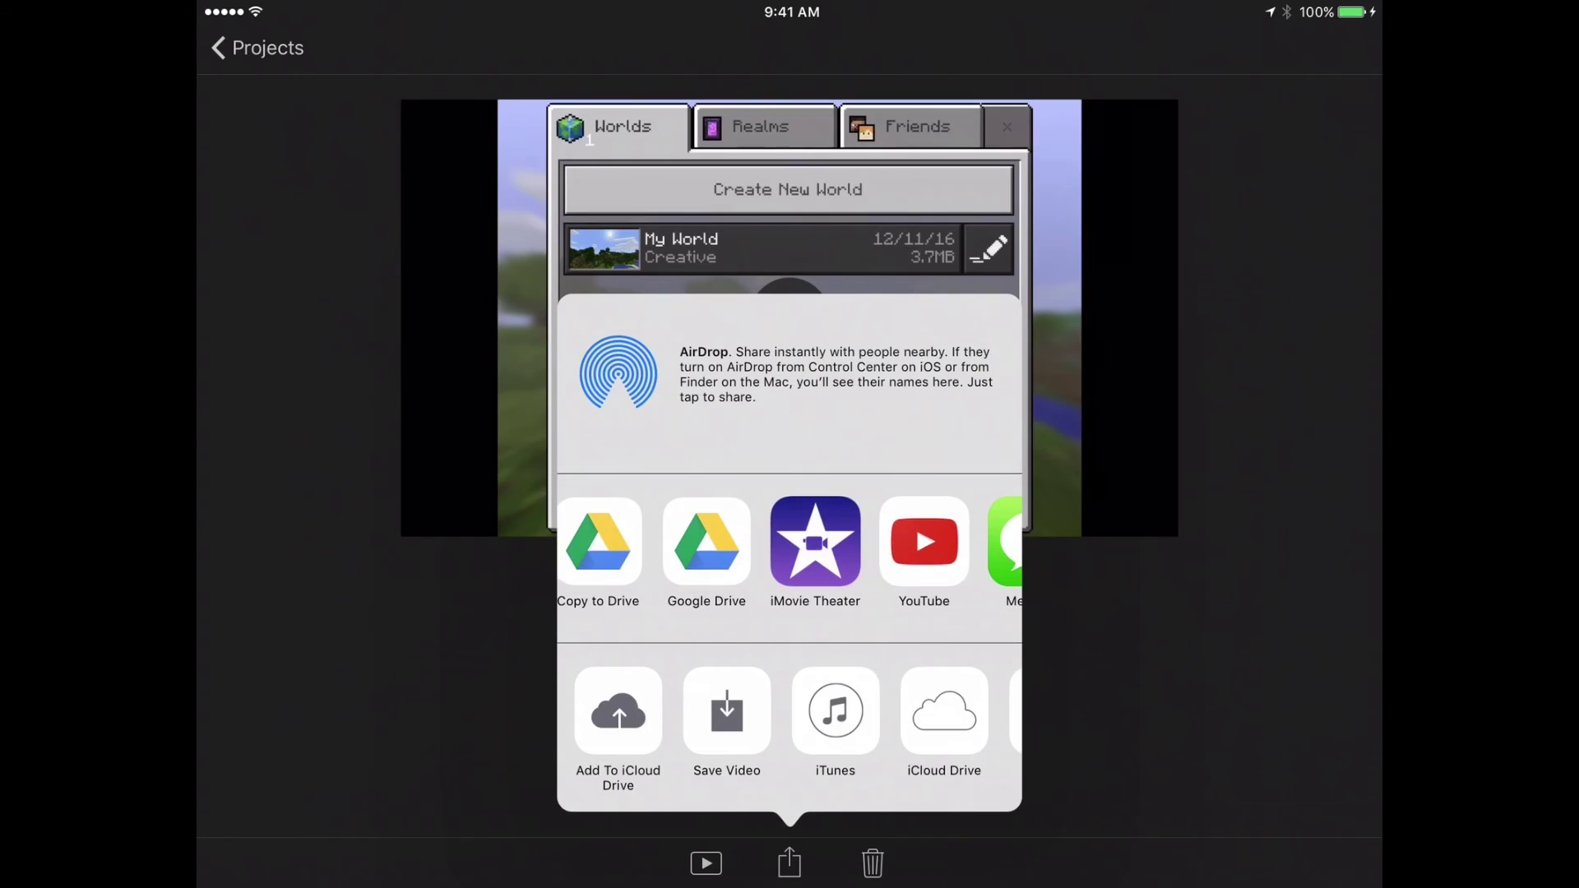
left_click(727, 713)
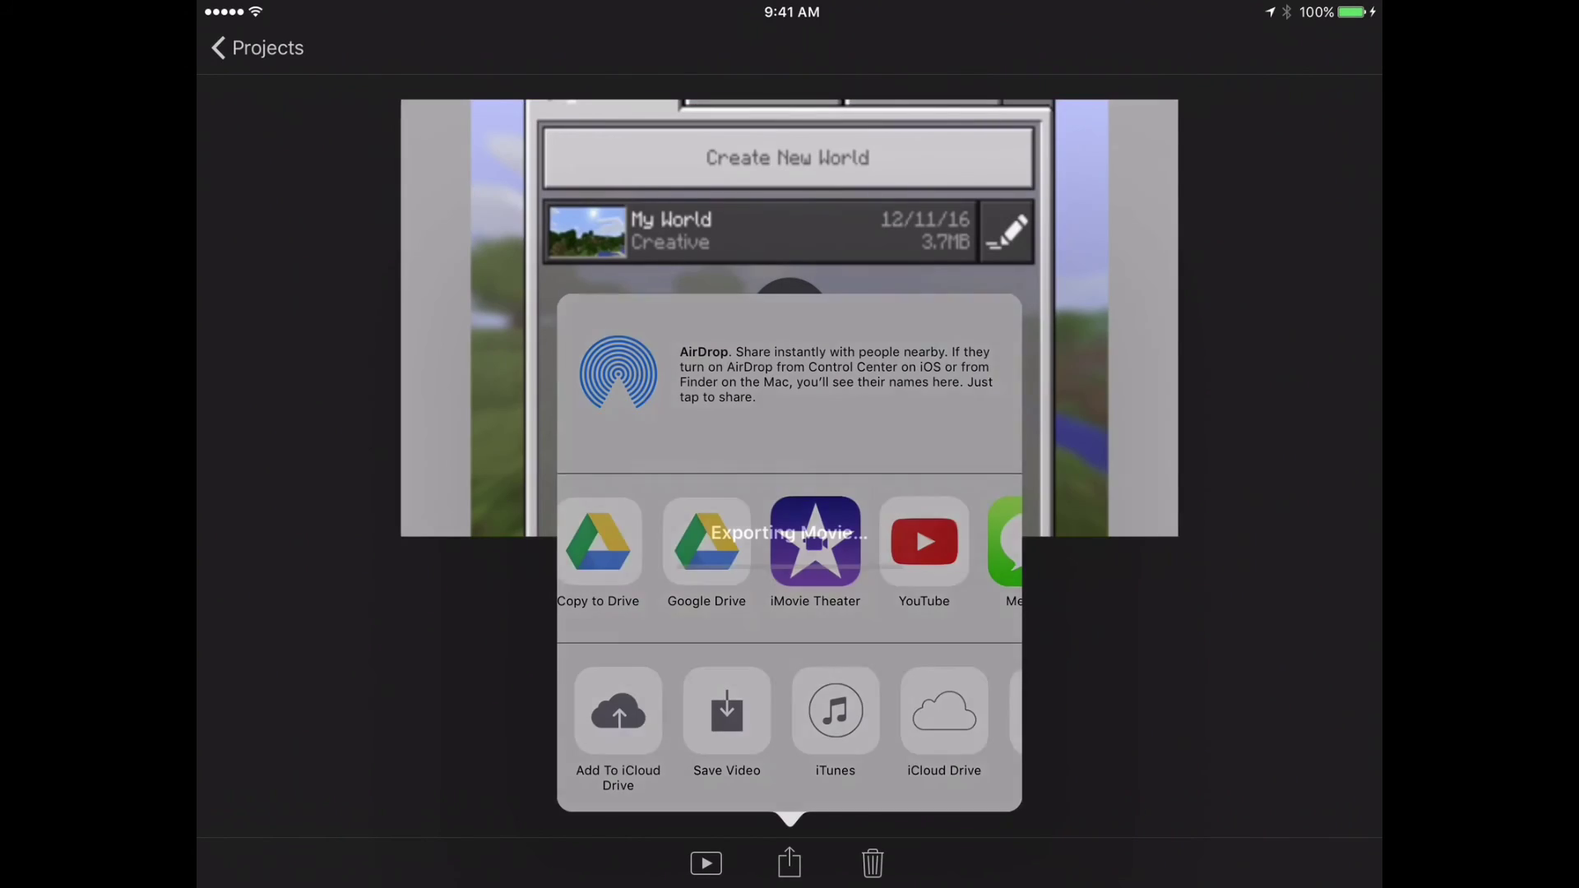